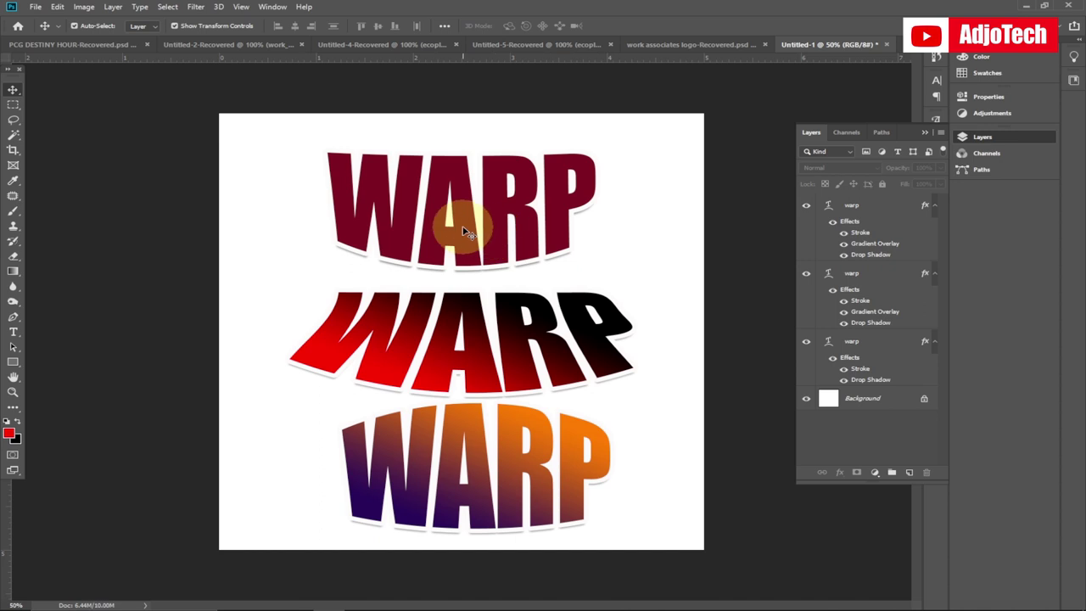
Step: Nudge the three warped WARP samples into slightly new positions on the sample canvas
left_click(453, 226)
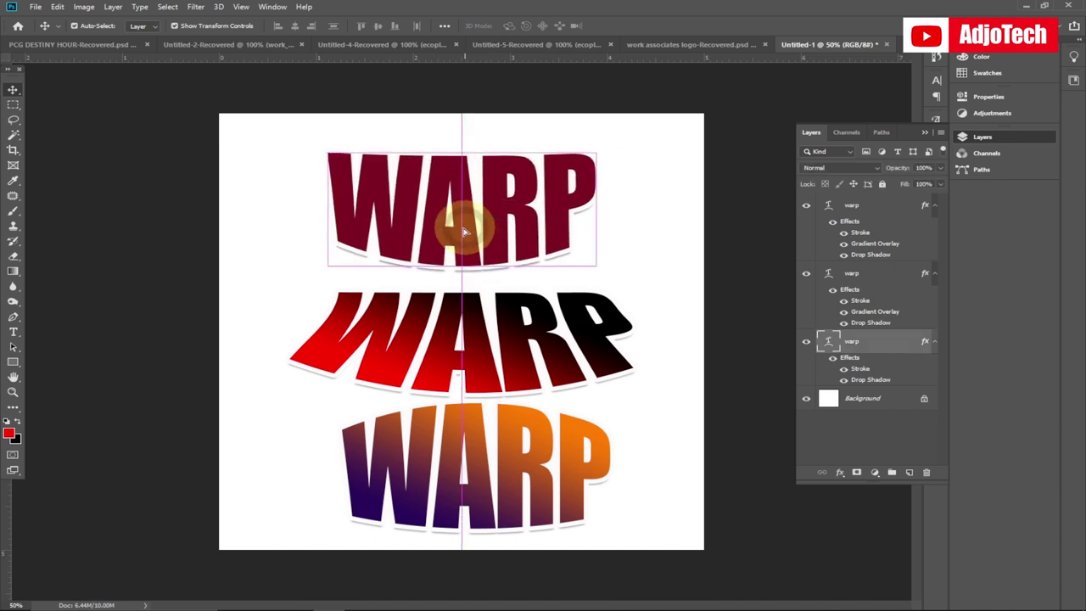
left_click_drag(456, 369, 464, 365)
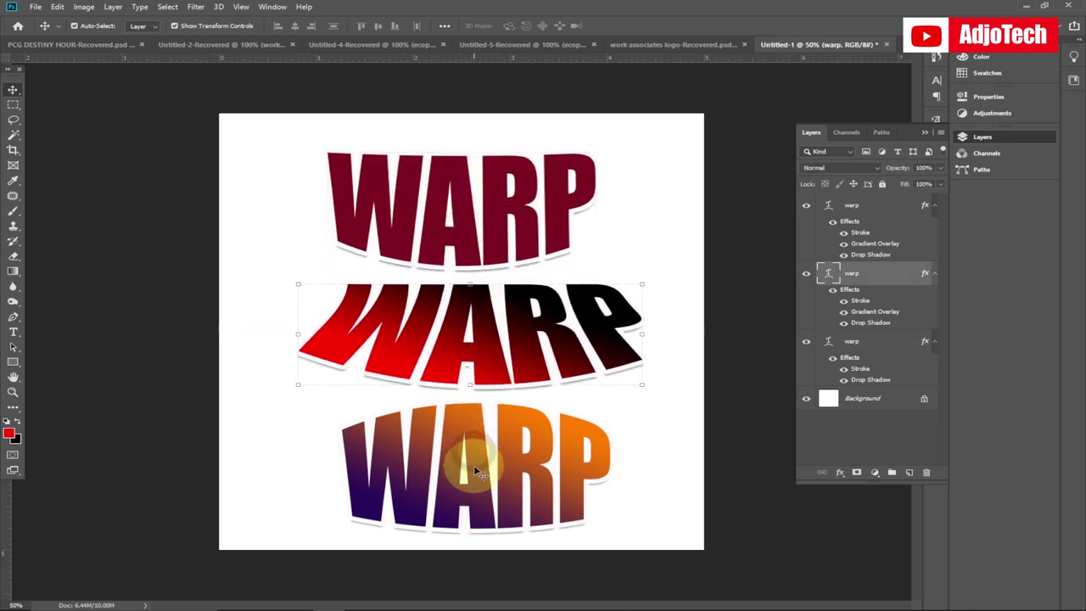
left_click_drag(476, 456, 482, 456)
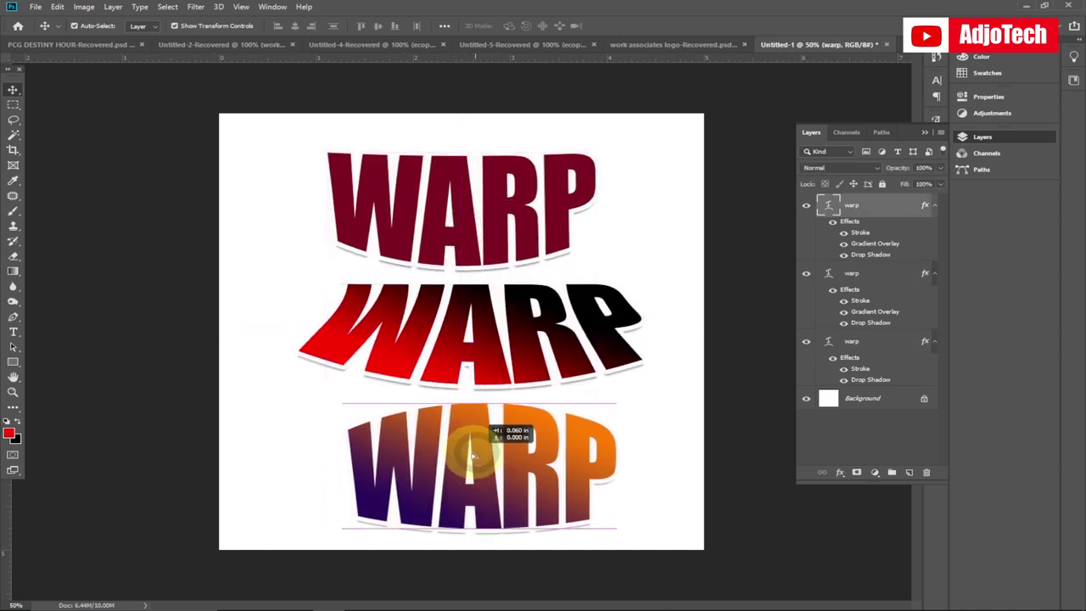
left_click_drag(456, 226, 450, 226)
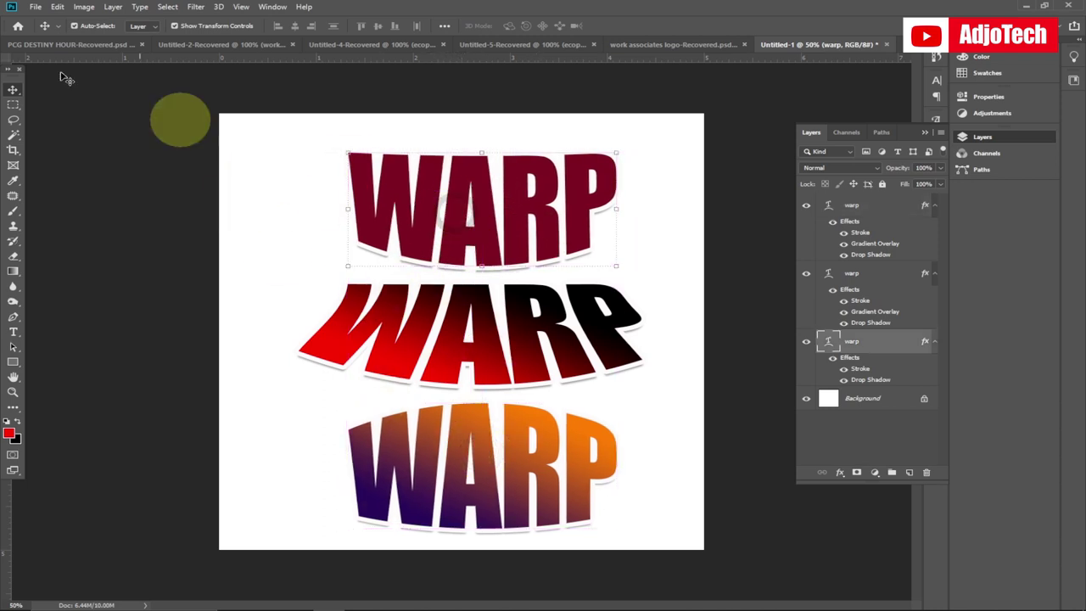
left_click(36, 7)
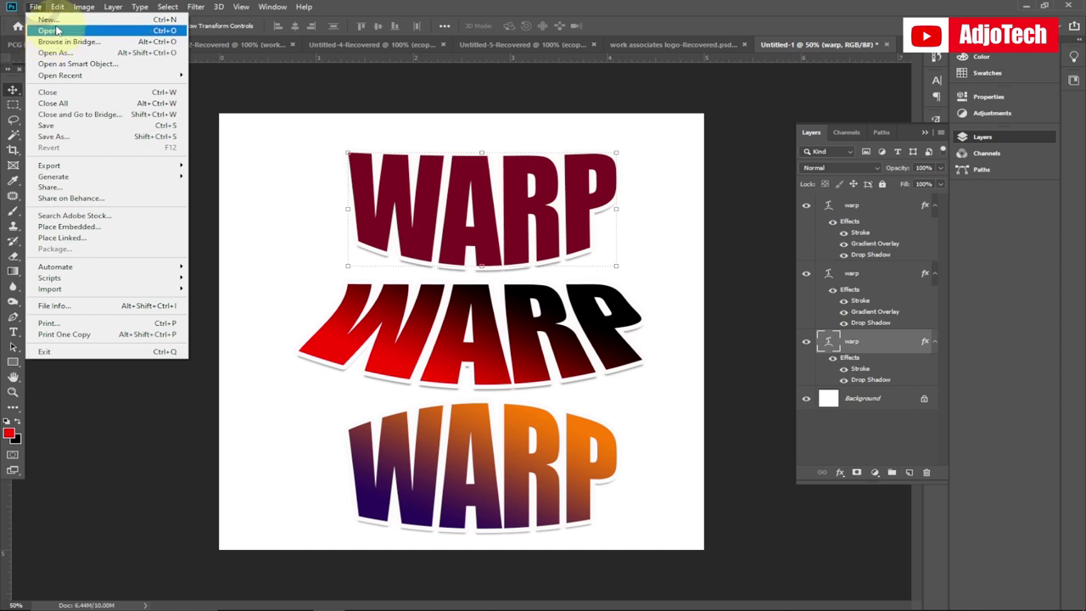
Step: Create Untitled-2, a blank 7 × 5 inch landscape document at 300 ppi
left_click(58, 25)
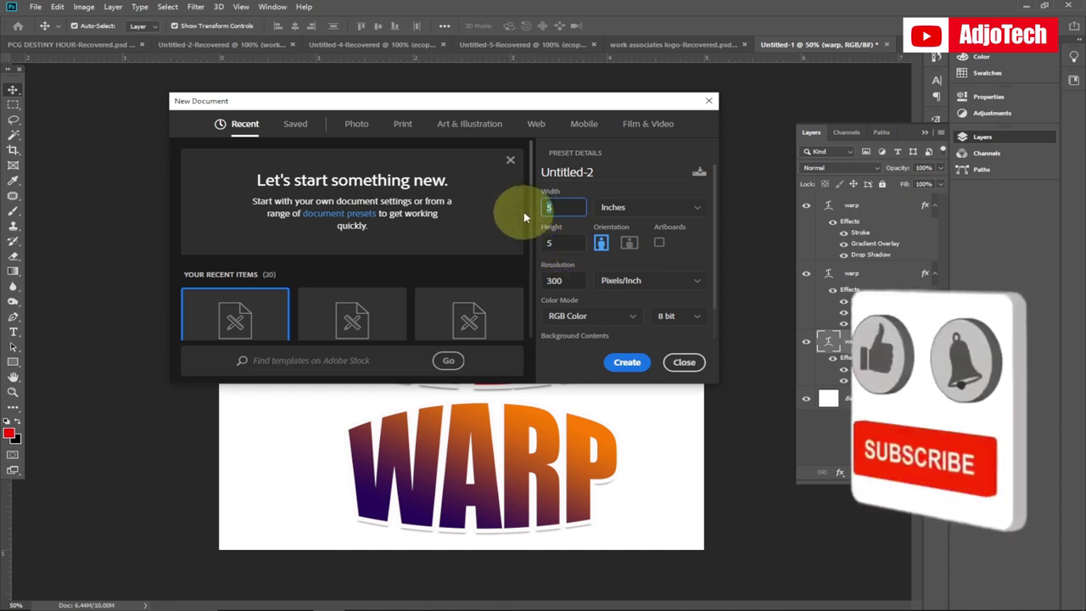
type("7")
left_click(628, 364)
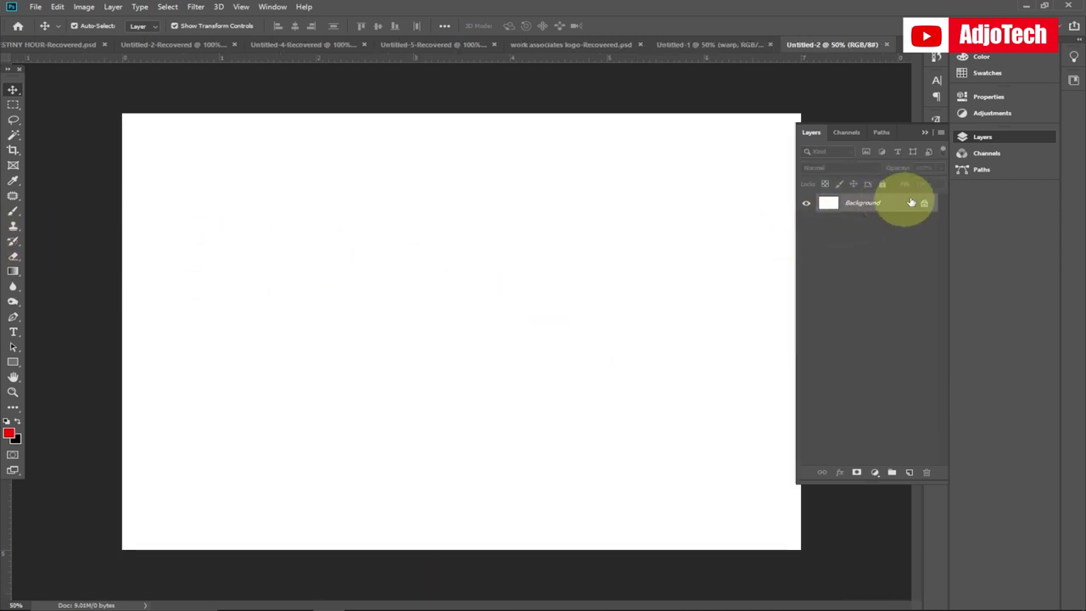
Step: Add a Solid Color fill layer in dark navy #0a0834 above the Background
left_click(875, 471)
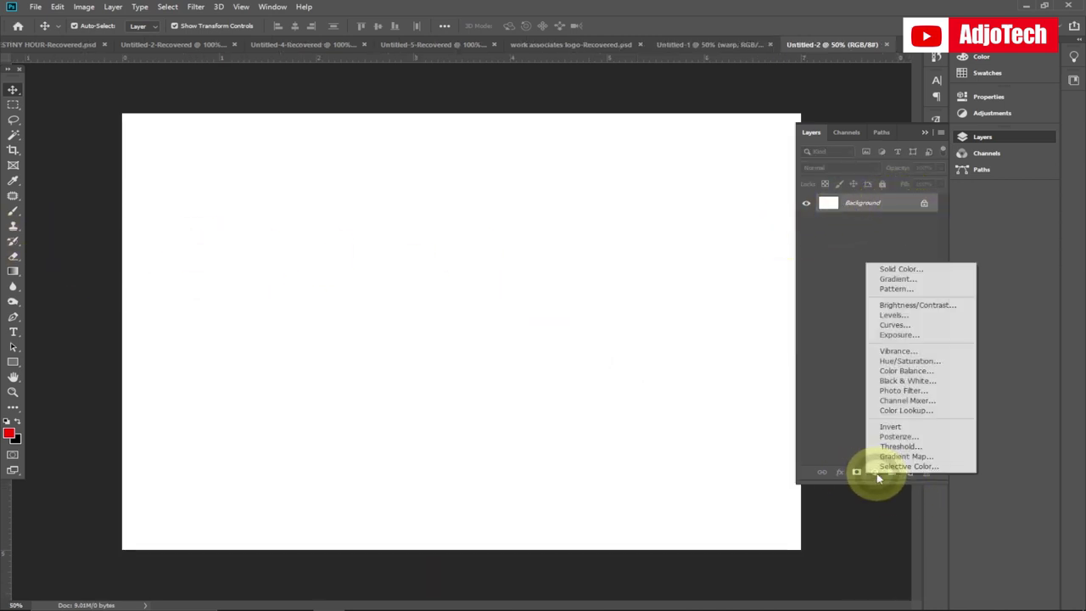
left_click(916, 269)
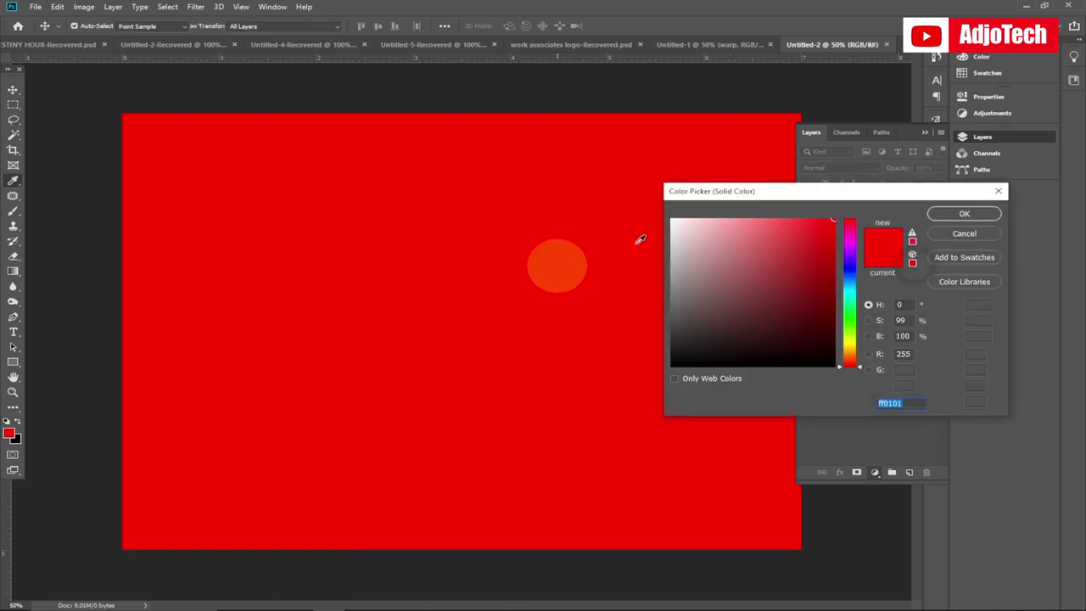
left_click_drag(853, 304, 849, 265)
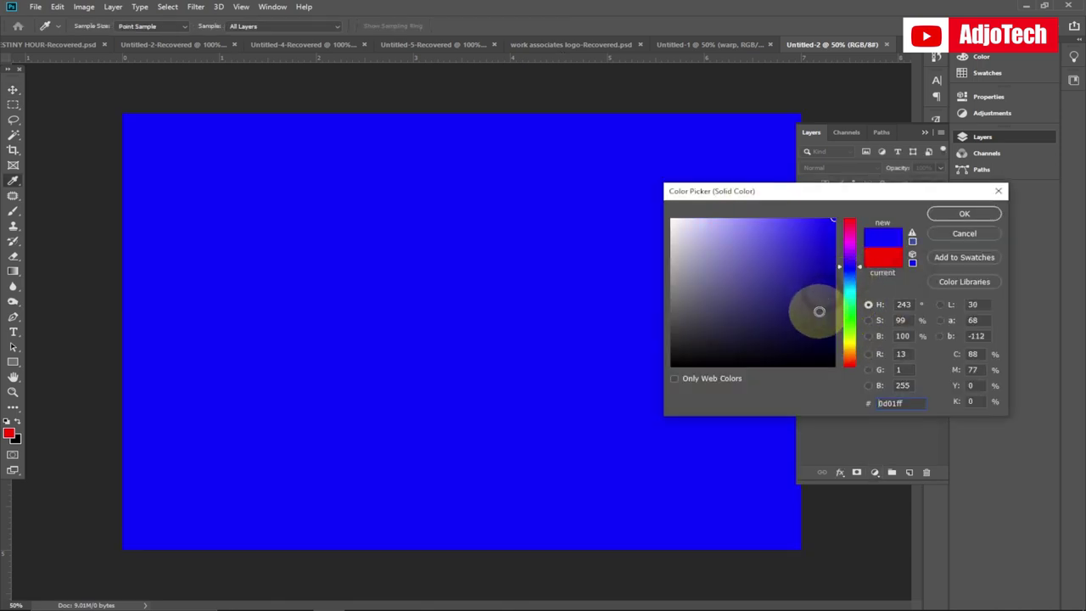
left_click(818, 312)
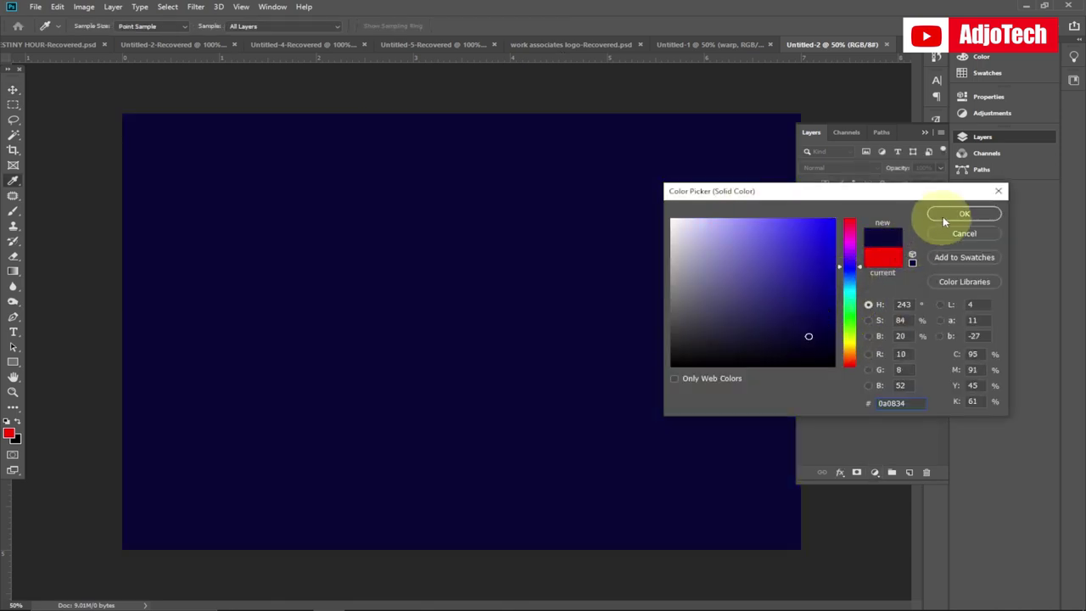
left_click(949, 216)
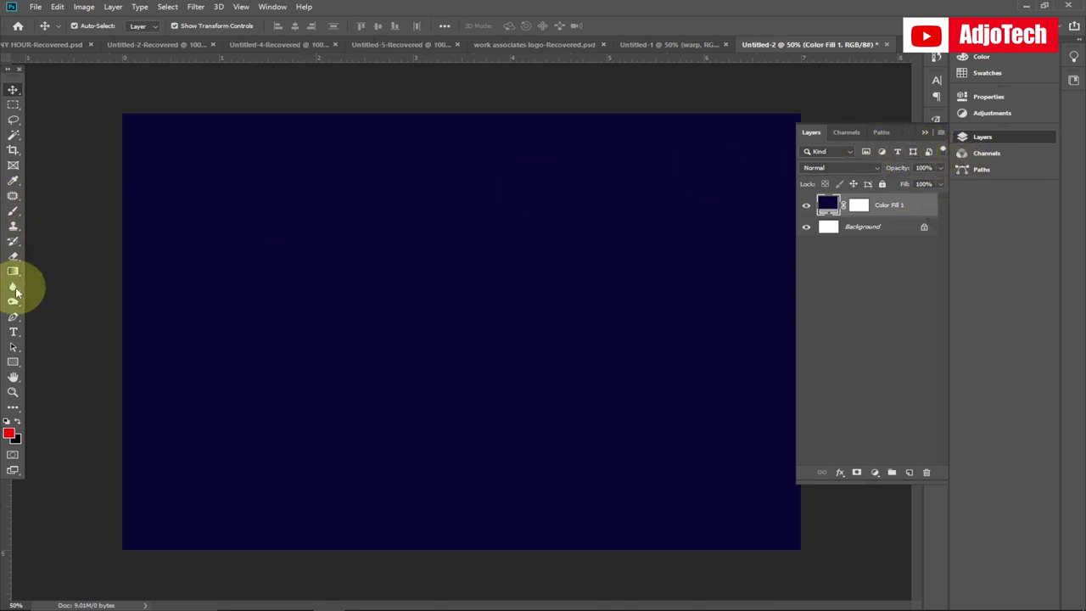
Step: Type WARP in white Impact as a new text layer near the top of the canvas
left_click(14, 332)
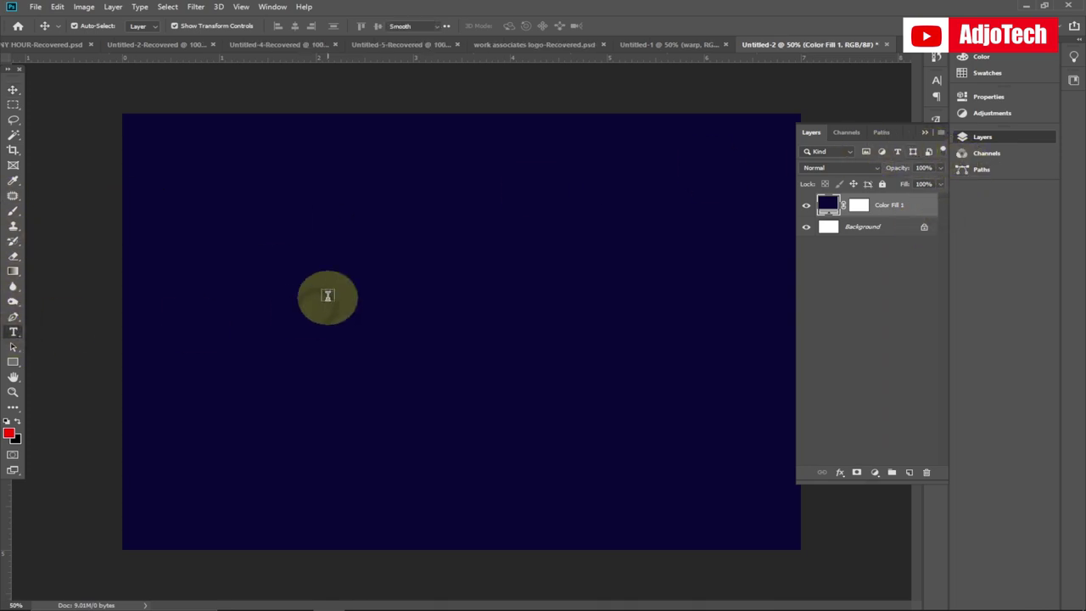
left_click(300, 229)
left_click(516, 25)
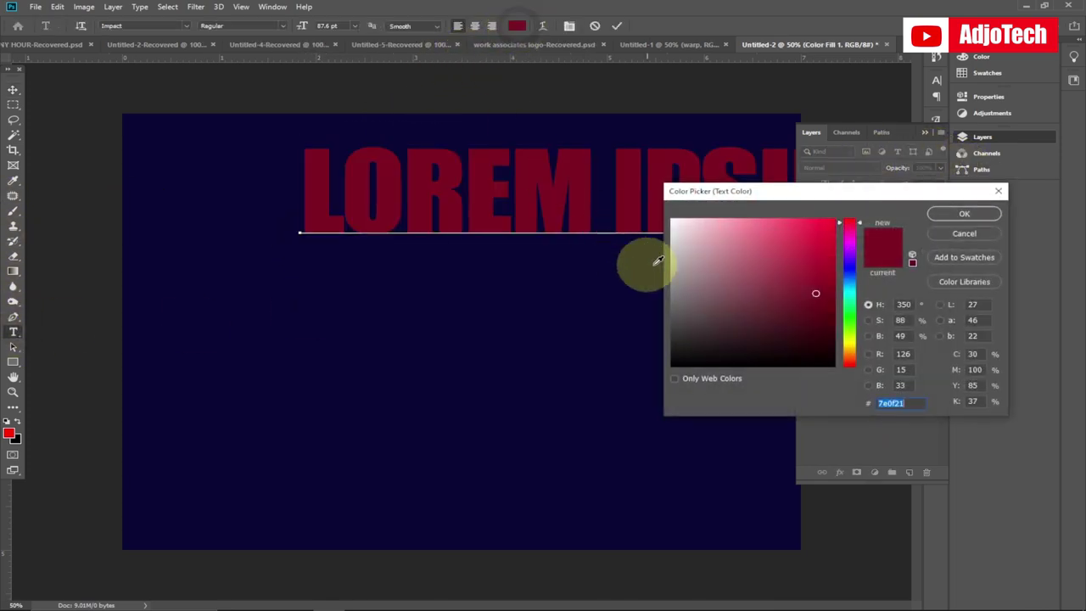
left_click(950, 215)
type("W")
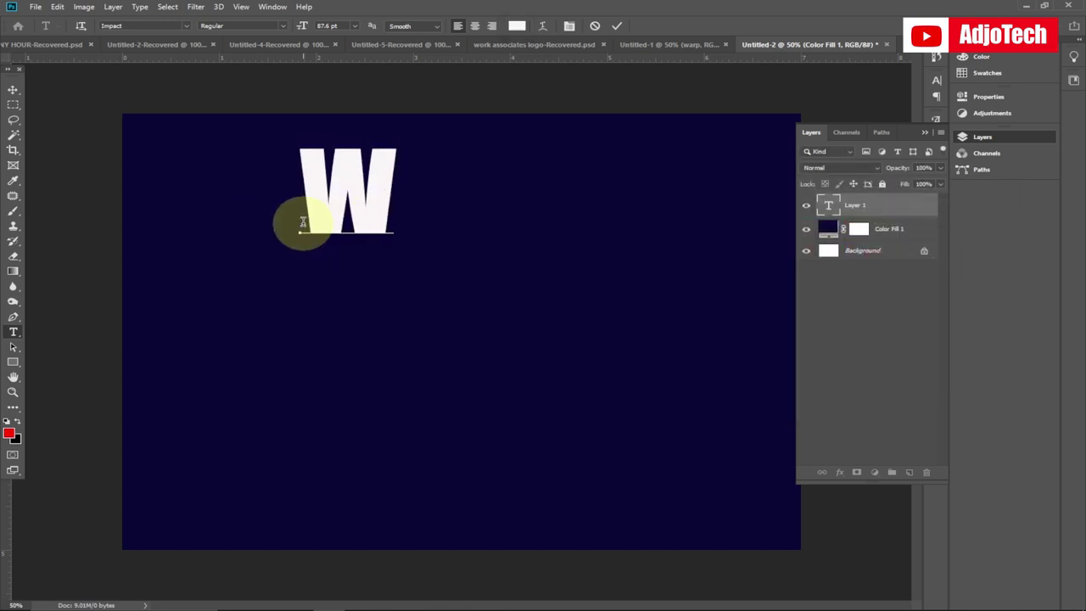
type("ARP")
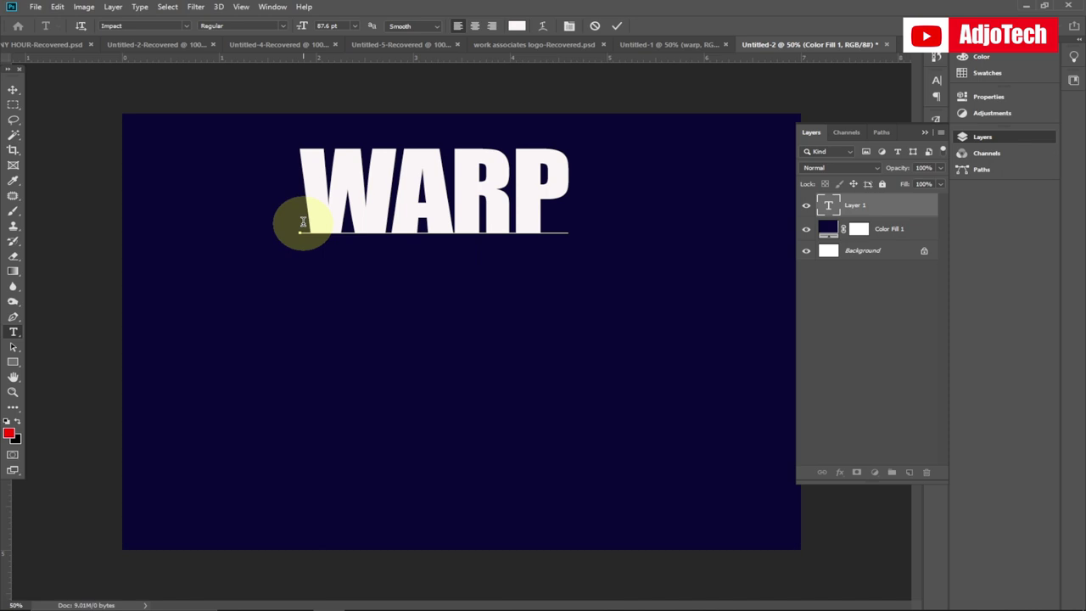
left_click_drag(322, 199, 546, 189)
left_click(520, 195)
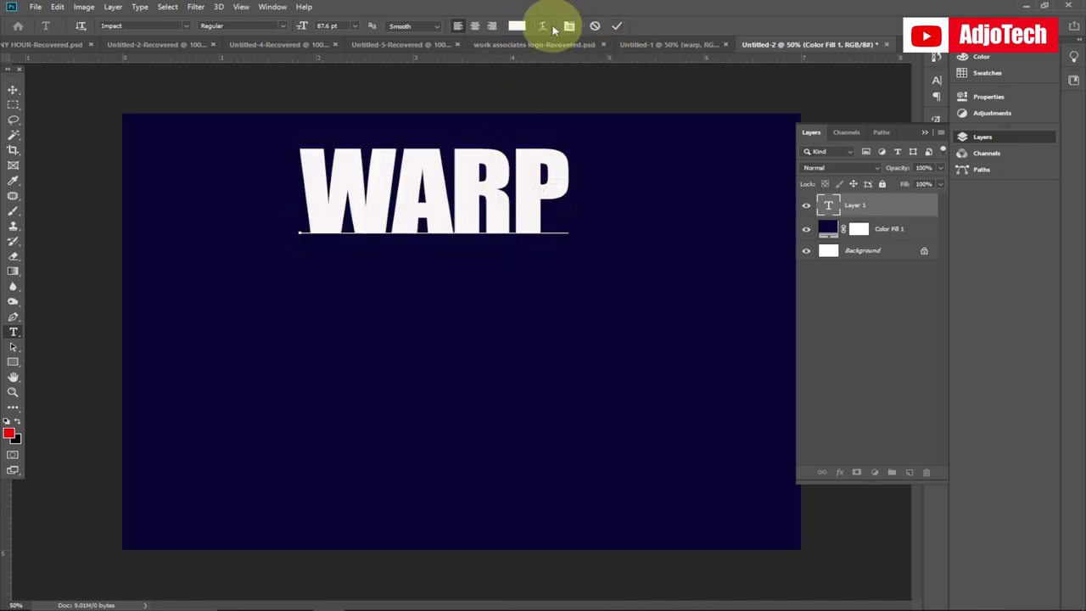
Step: Try an Arc warp on WARP, experimenting with bend, distortion and vertical/horizontal orientation
left_click(548, 26)
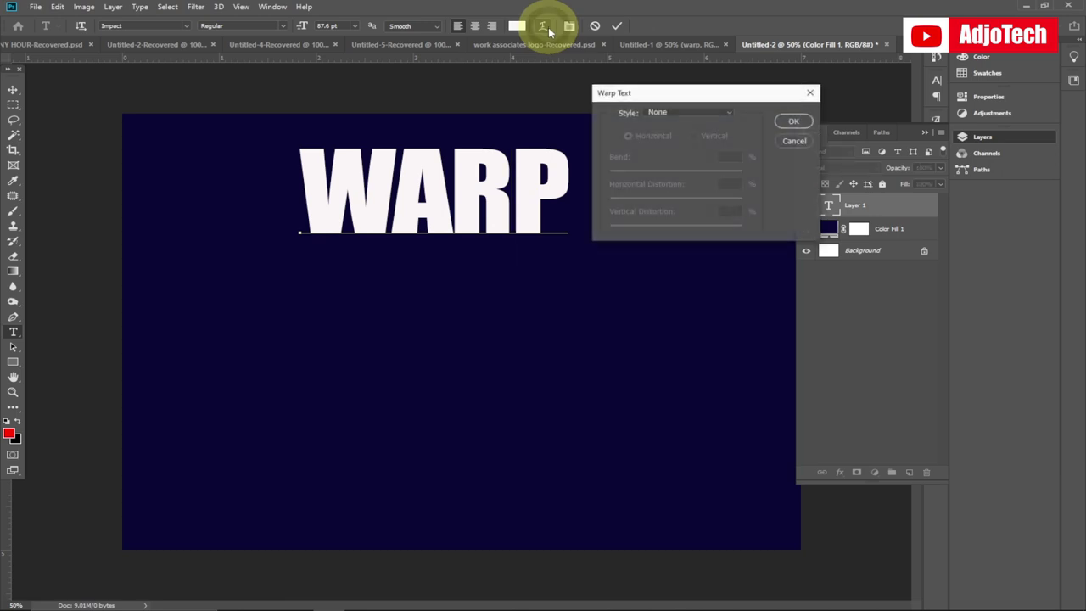
left_click_drag(754, 90, 779, 103)
left_click(757, 117)
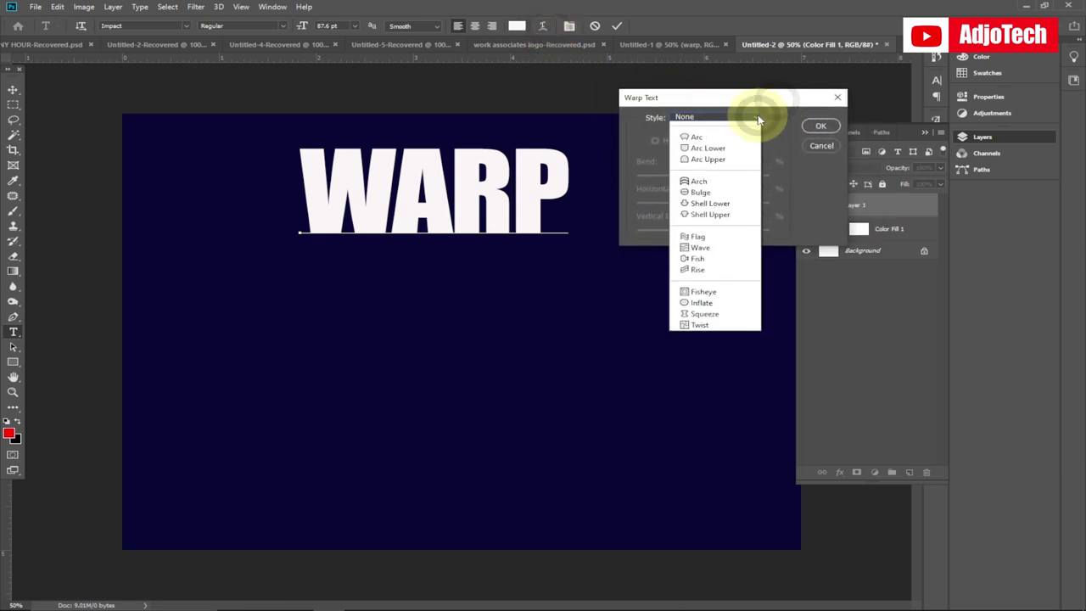
left_click(708, 149)
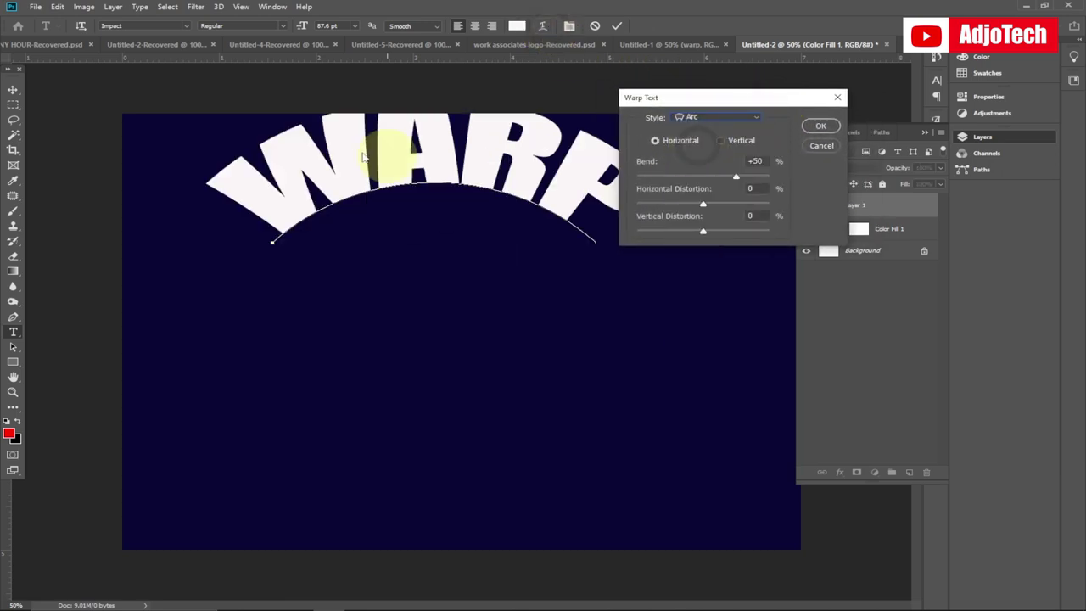
left_click_drag(711, 103, 756, 154)
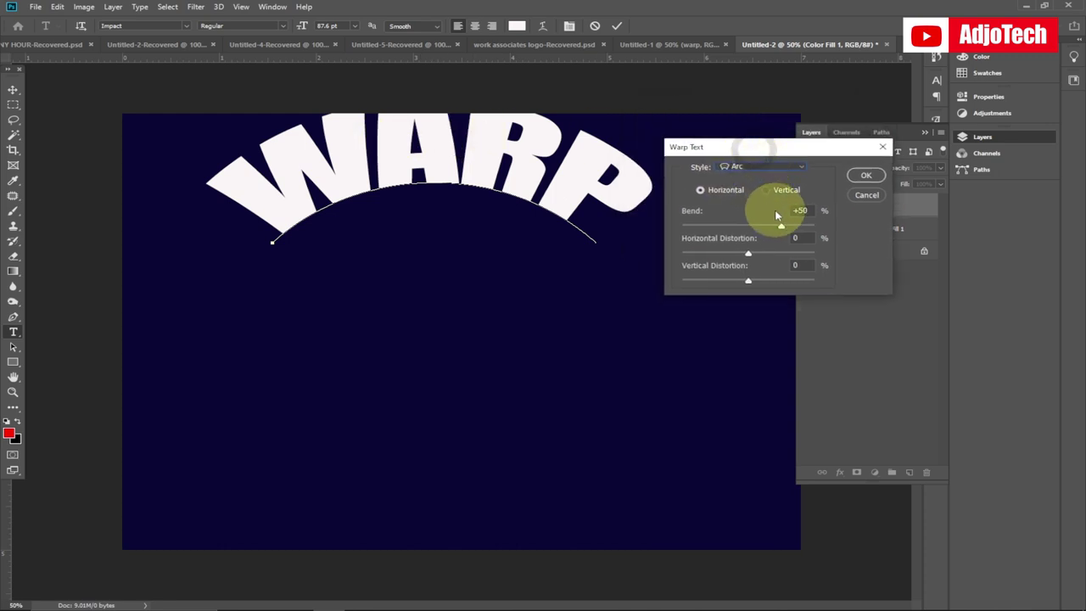
mouse_move(774, 228)
left_mouse_down()
mouse_move(727, 212)
mouse_move(745, 213)
mouse_move(720, 195)
mouse_move(745, 201)
mouse_move(716, 180)
left_mouse_up()
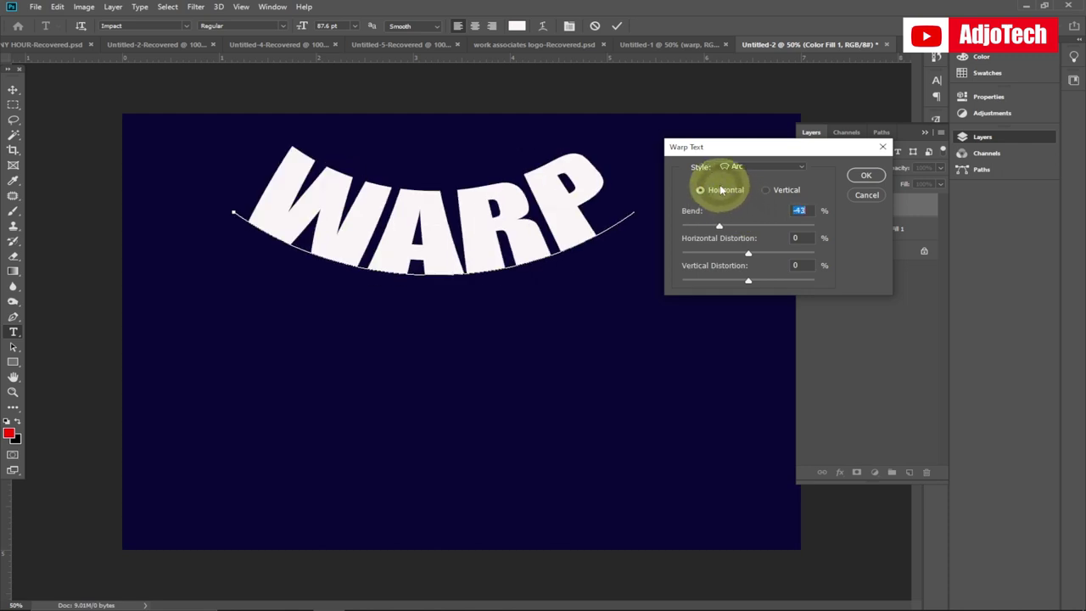
mouse_move(748, 255)
left_mouse_down()
mouse_move(707, 250)
mouse_move(804, 243)
mouse_move(754, 238)
left_mouse_up()
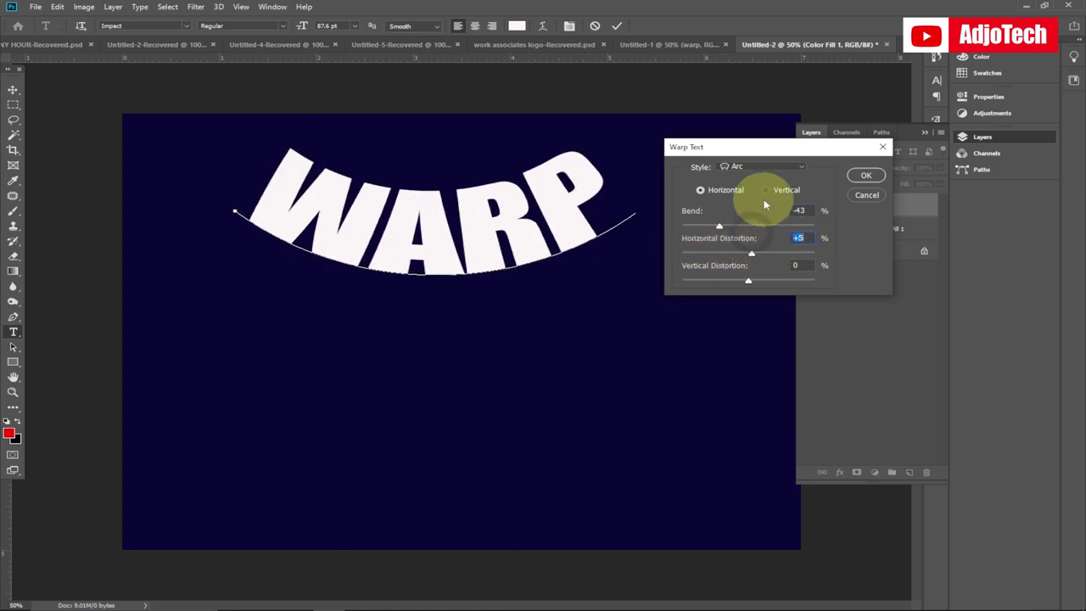
left_click(767, 195)
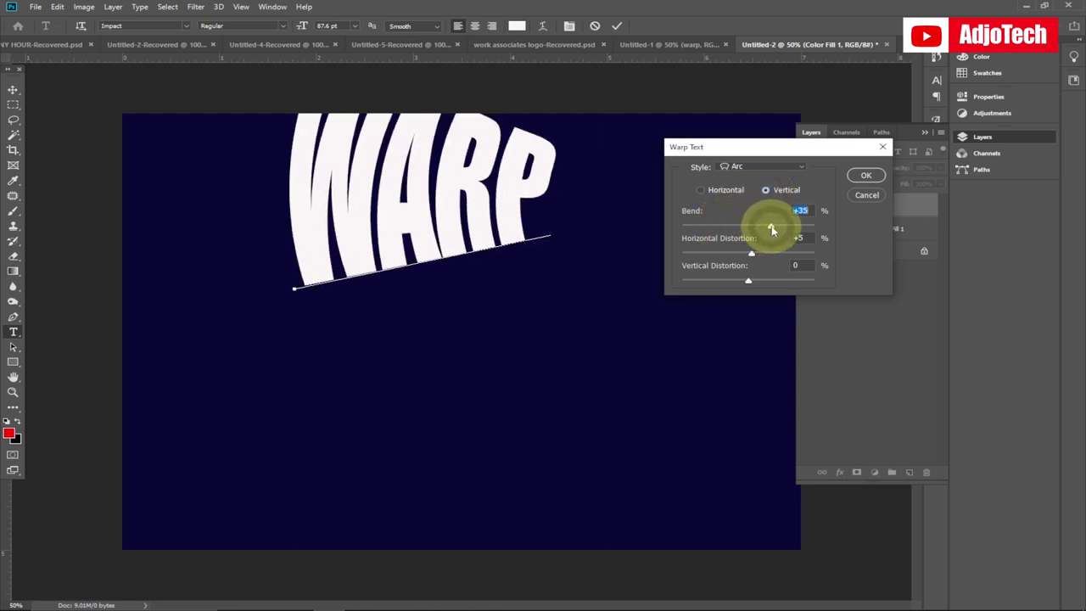
left_click_drag(763, 232, 737, 224)
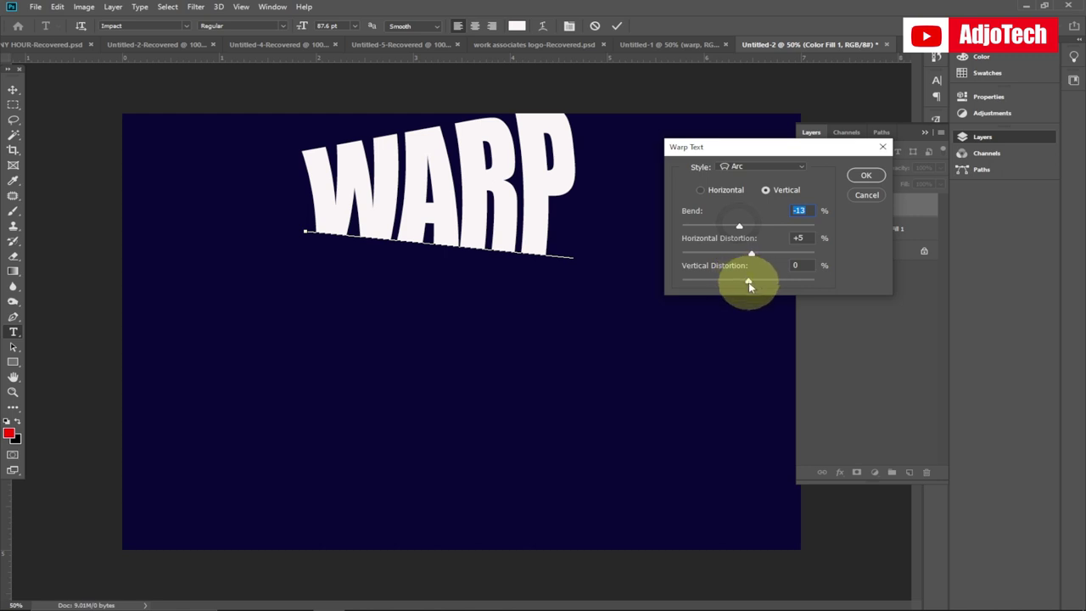
left_click(701, 190)
Step: Apply a Rise warp to WARP with a slightly adjusted bend, after trying Arc Lower
left_click(779, 167)
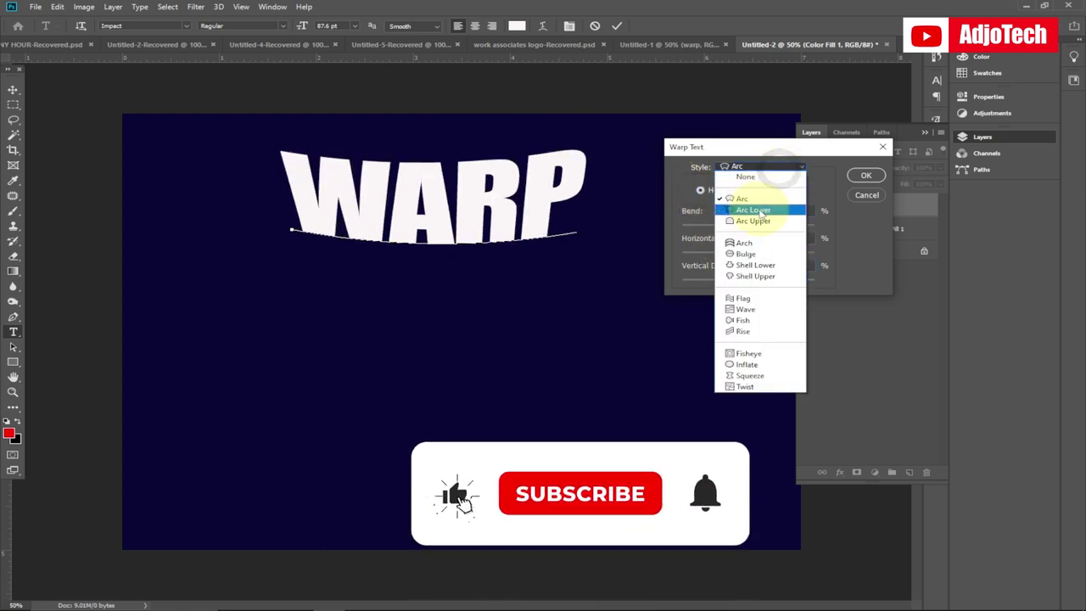
left_click(761, 210)
left_click(792, 169)
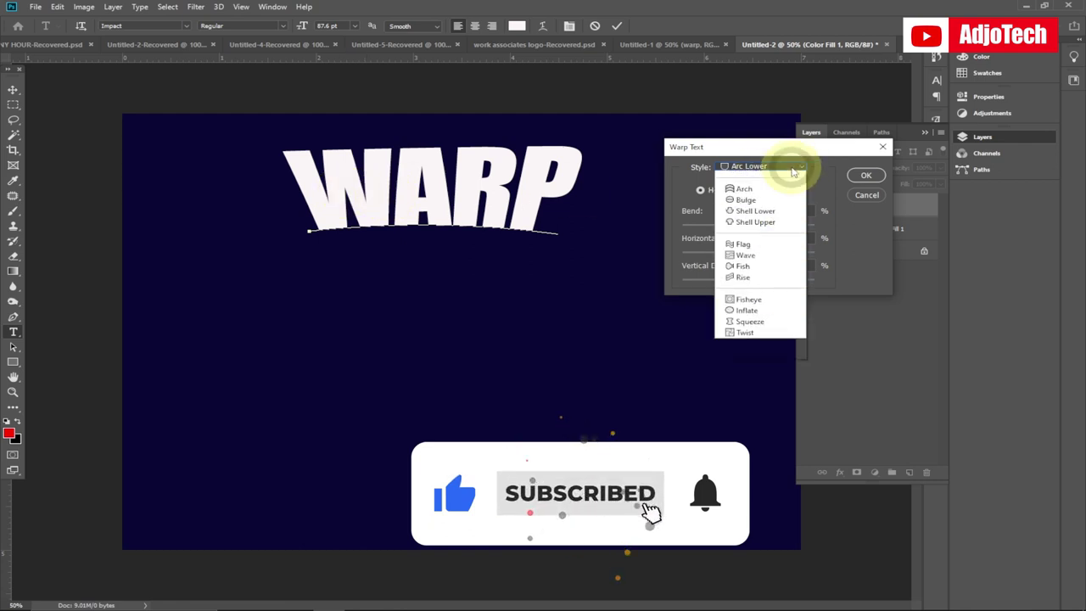
left_click(753, 331)
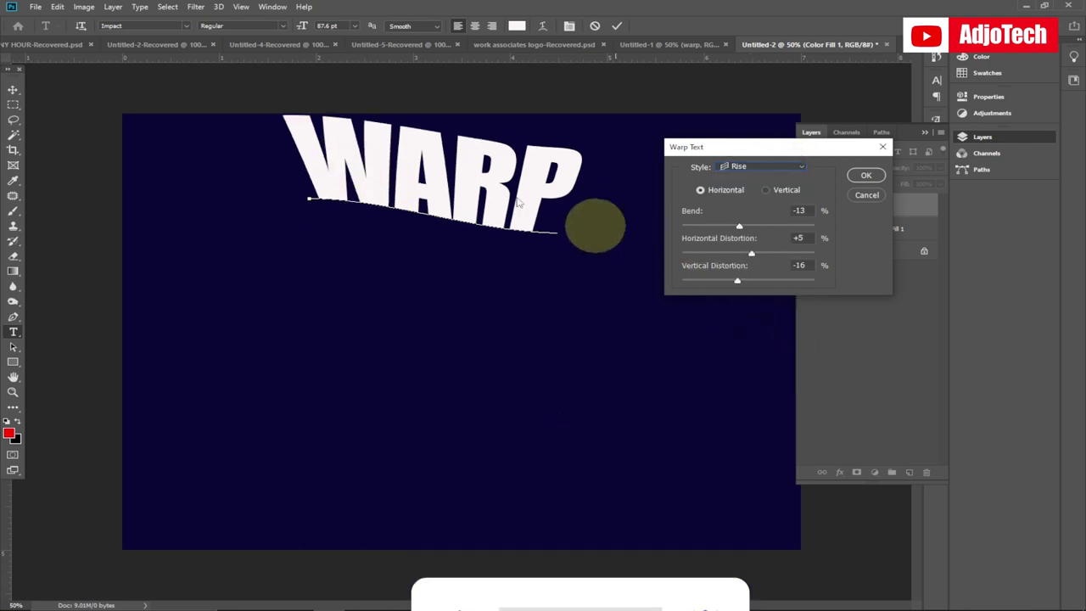
left_click_drag(739, 226, 758, 229)
left_click(876, 183)
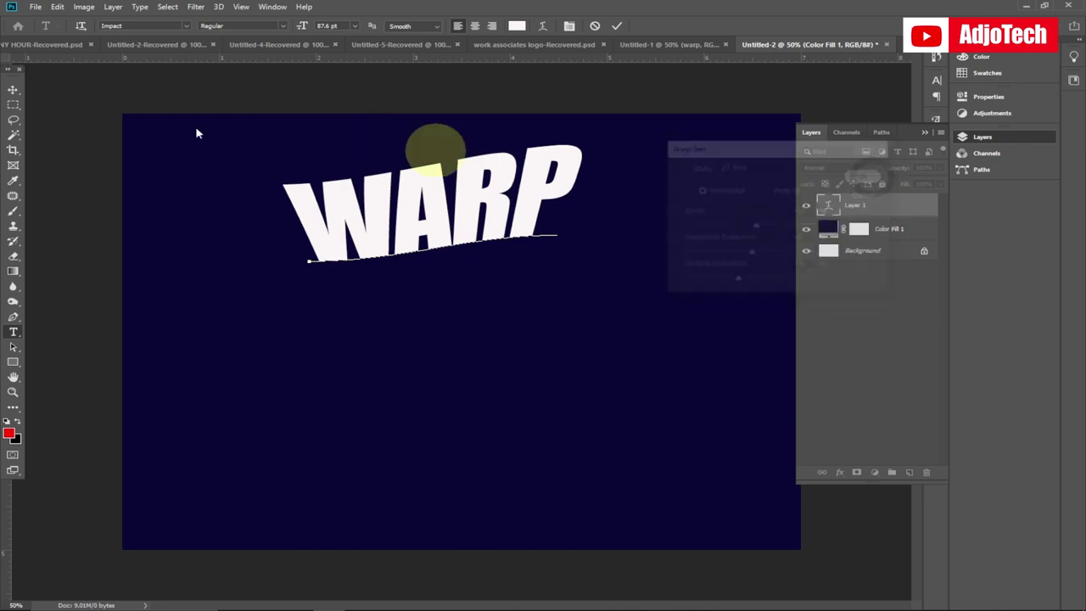
left_click(13, 89)
Step: Shift the warped WARP left and add a second plain WARP line beneath it
mouse_move(403, 236)
left_mouse_down()
mouse_move(372, 234)
mouse_move(383, 222)
left_mouse_up()
left_click(16, 331)
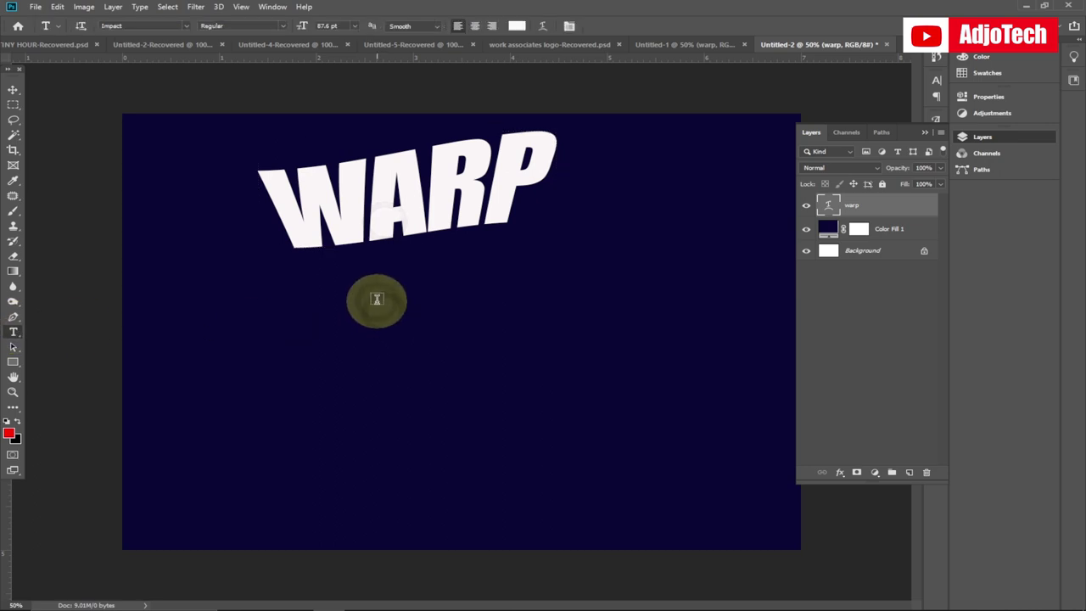
left_click(376, 299)
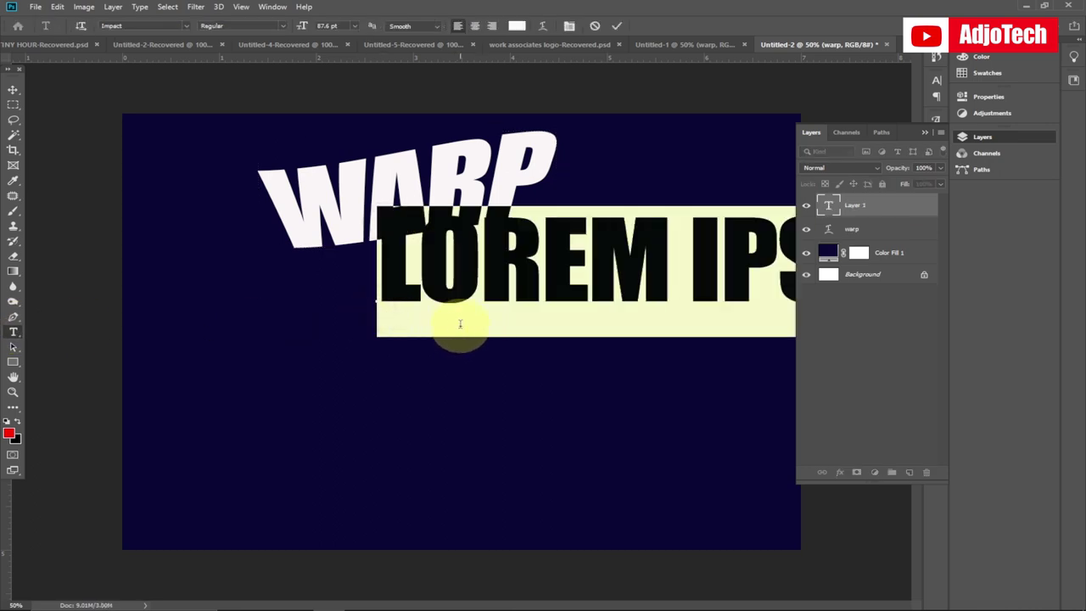
type("WARP")
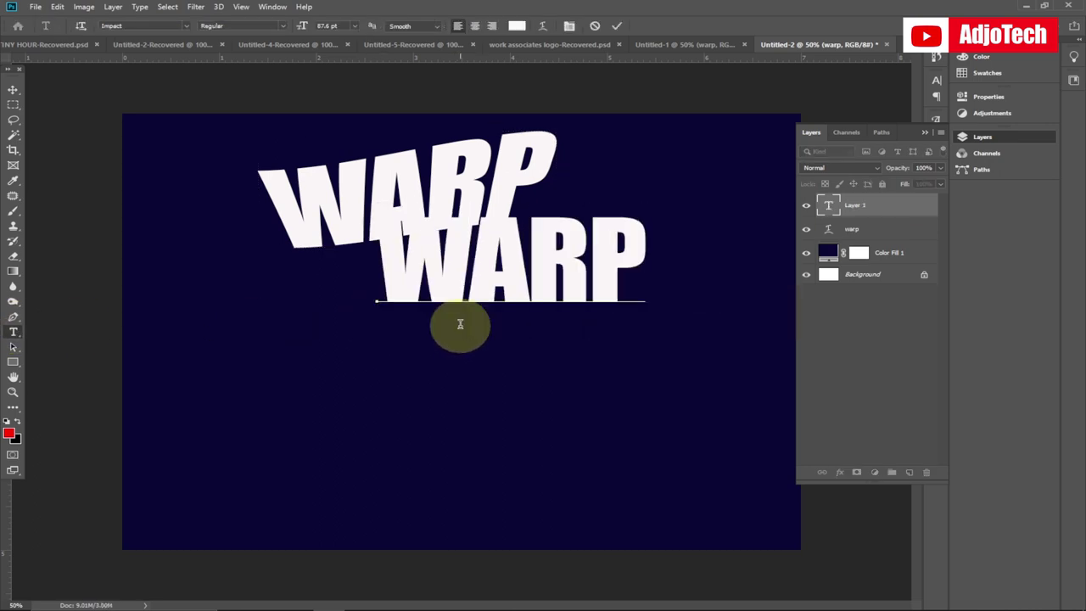
left_click(15, 93)
left_click_drag(497, 252, 392, 307)
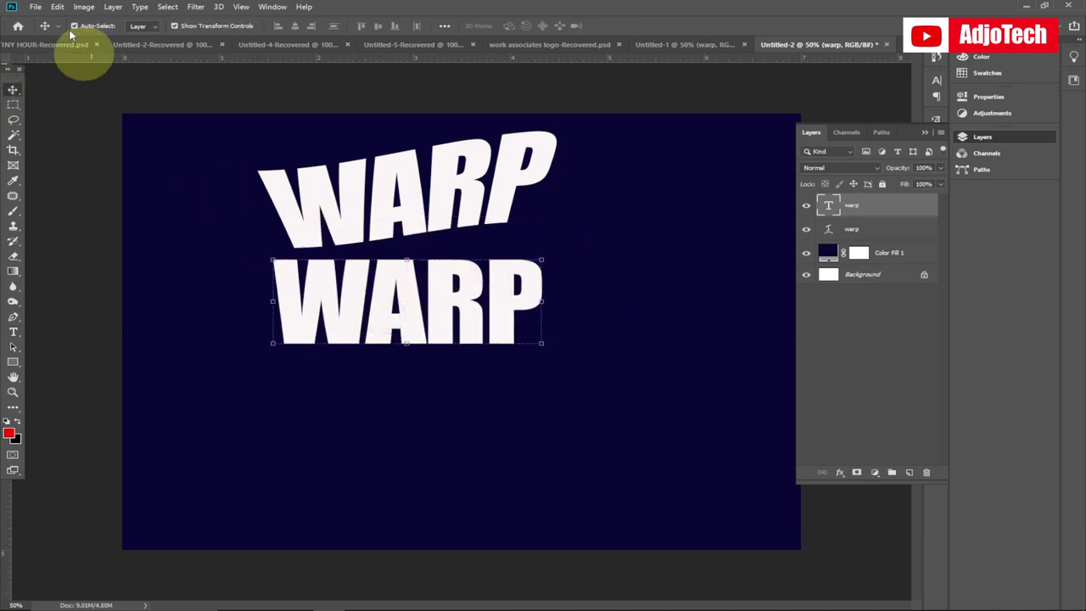
Step: Apply an Arch warp to the lower WARP through Free Transform's Warp mode
left_click(57, 7)
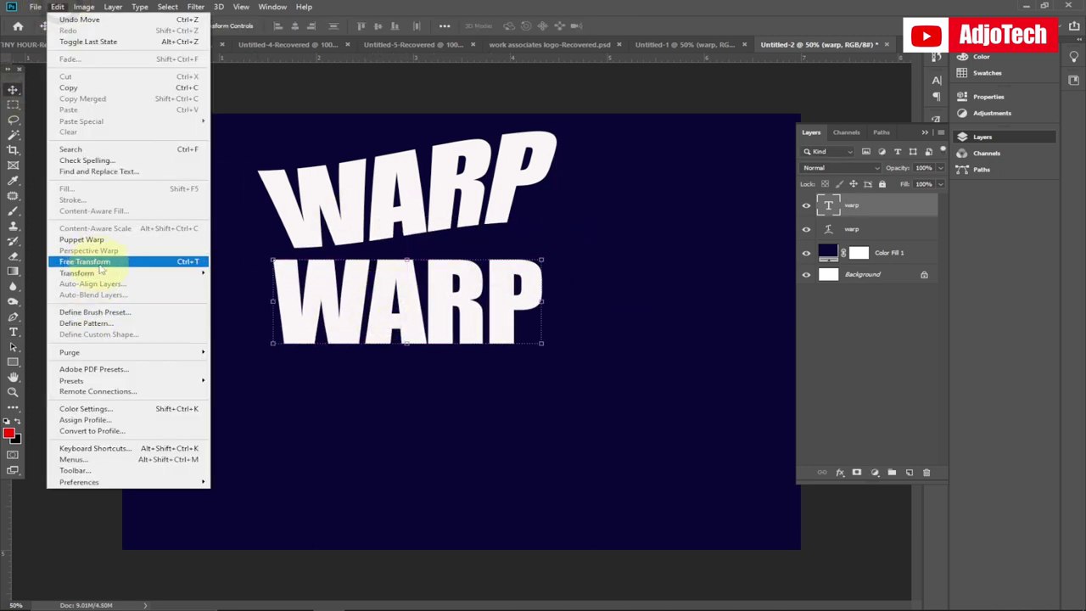
left_click(85, 261)
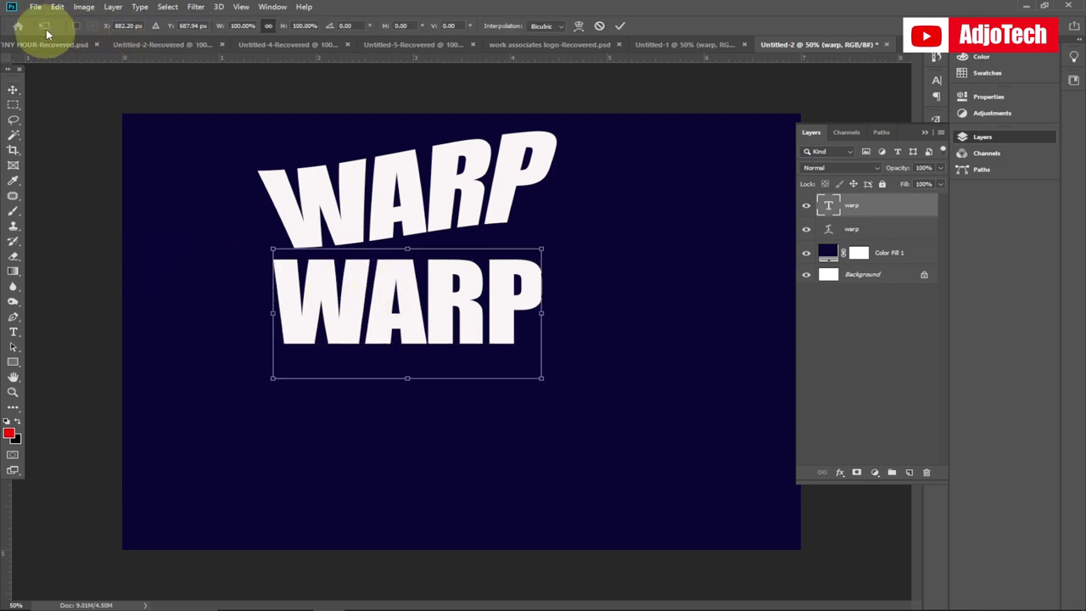
right_click(353, 295)
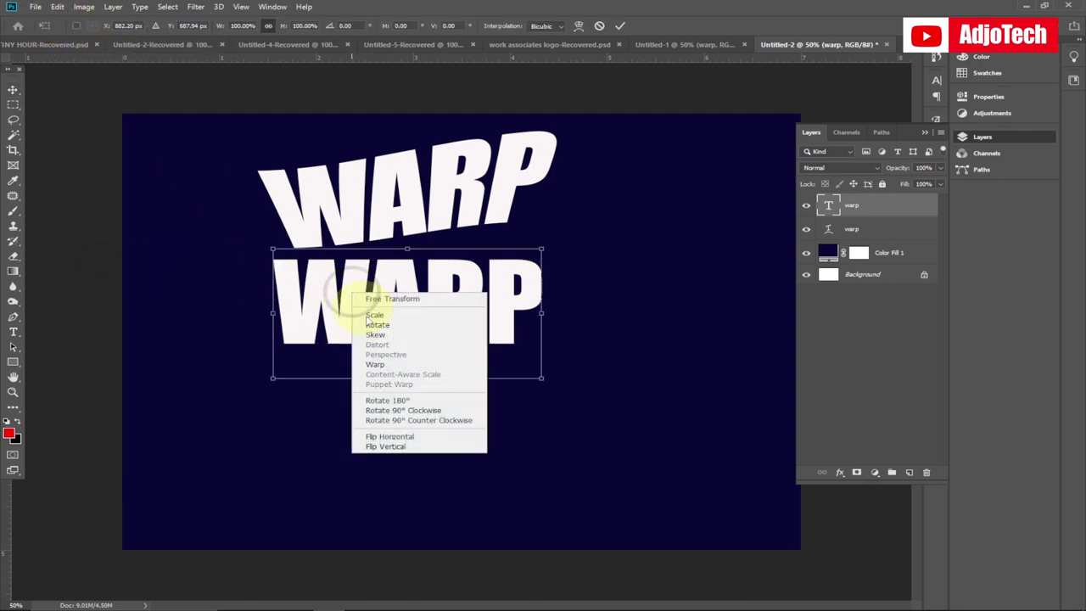
left_click(384, 365)
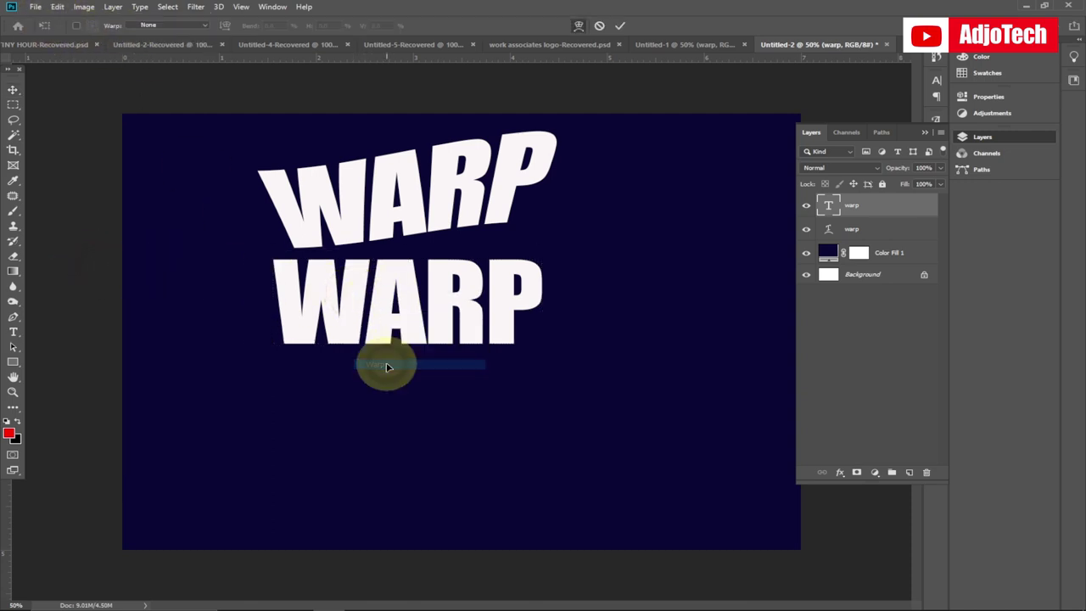
left_click(150, 26)
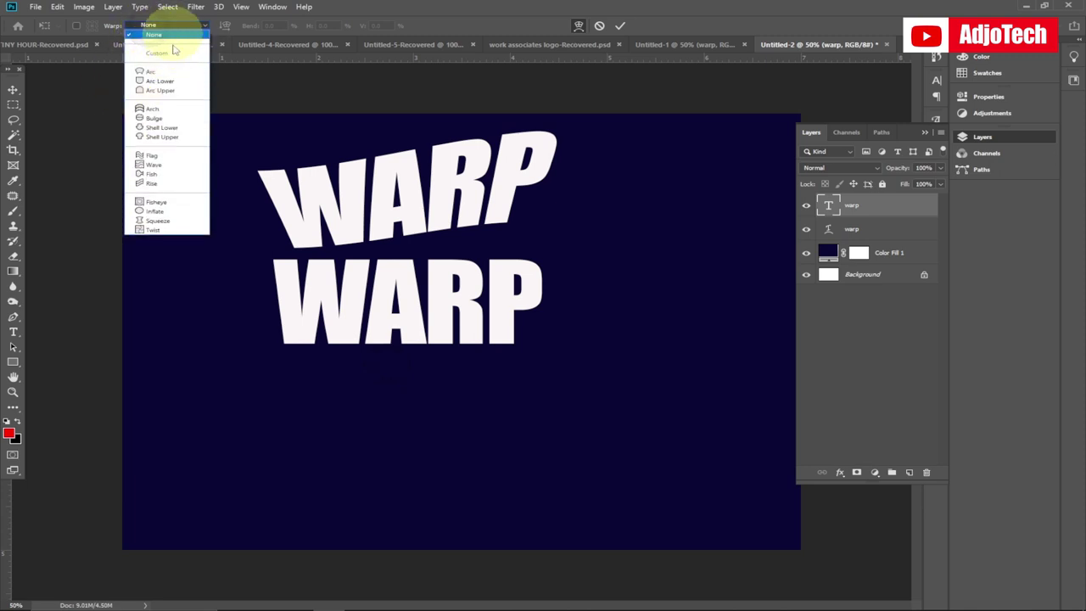
left_click(156, 111)
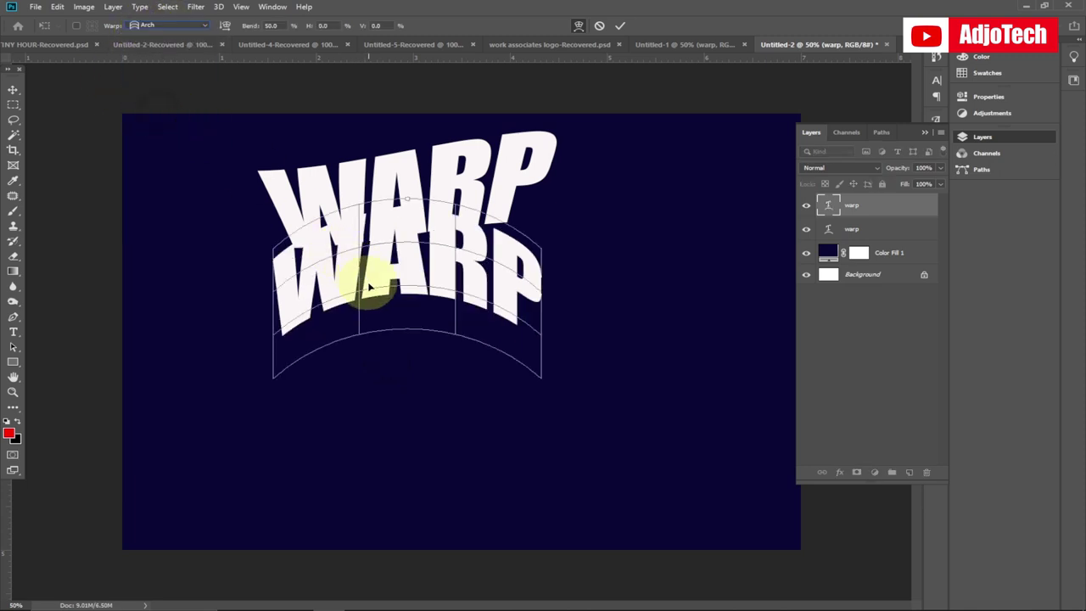
Step: Invert the arch into a gentle downward curve, commit it, and move the text right
left_click_drag(407, 202, 399, 331)
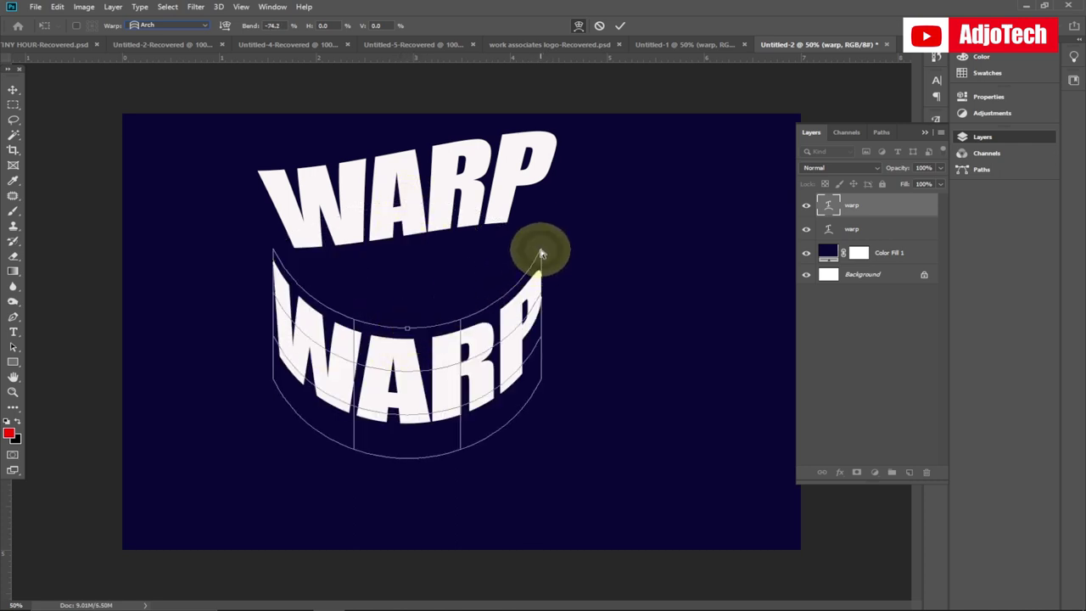
left_click_drag(407, 331, 407, 314)
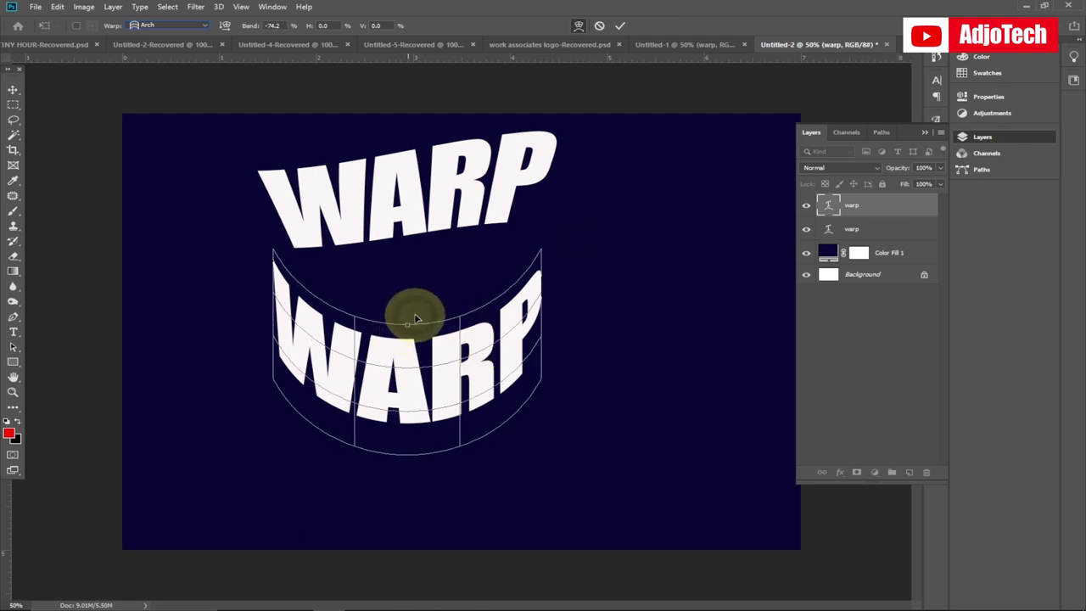
left_click(620, 25)
left_click_drag(396, 363, 490, 351)
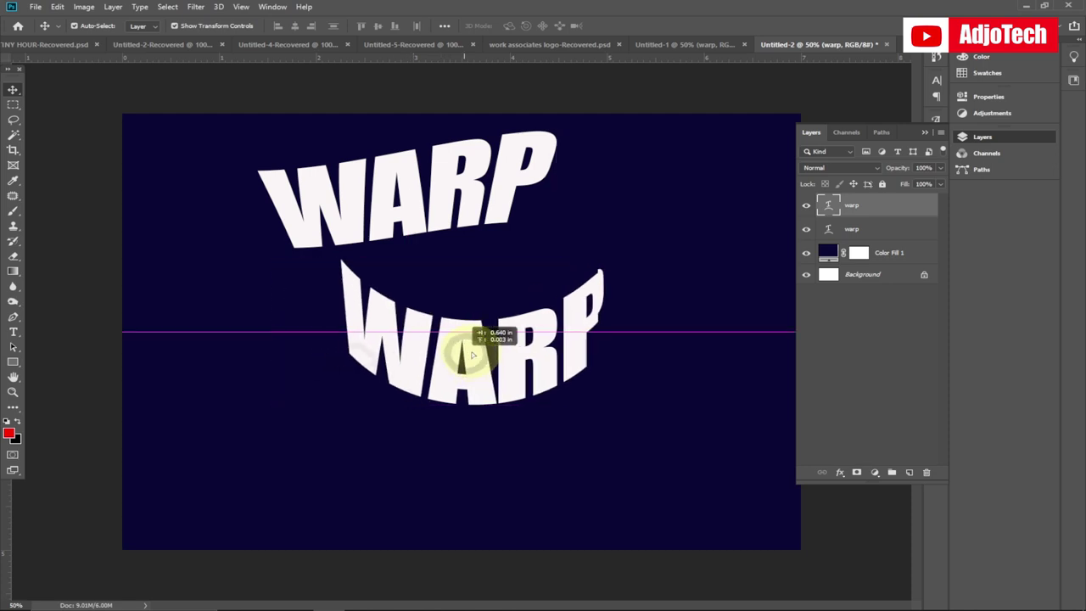
Step: Give the lower WARP a drop shadow and a 15 px rose-pink outside stroke
double_click(875, 214)
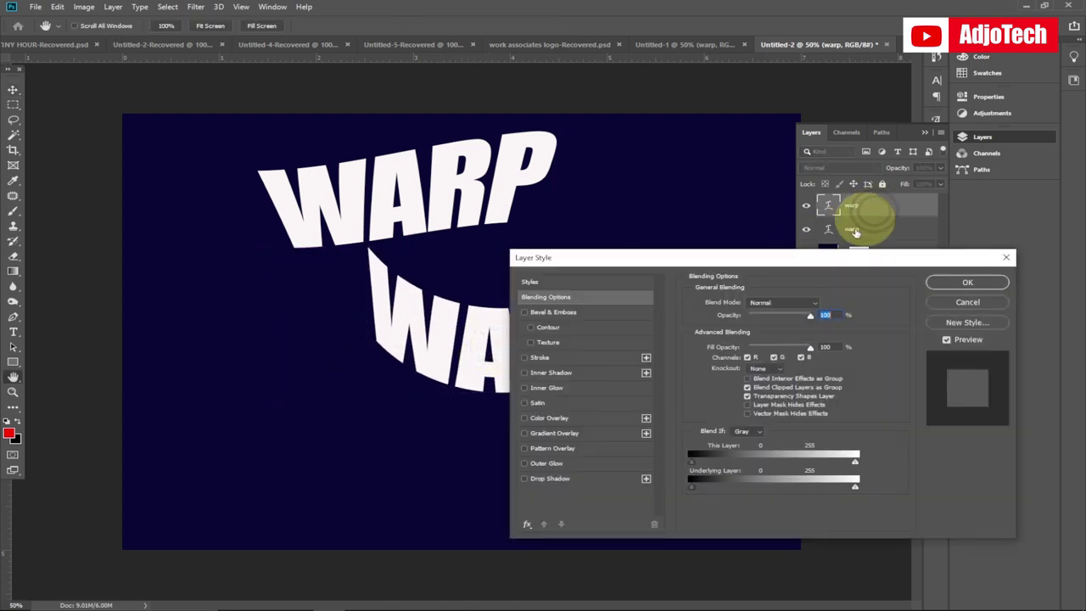
left_click(560, 478)
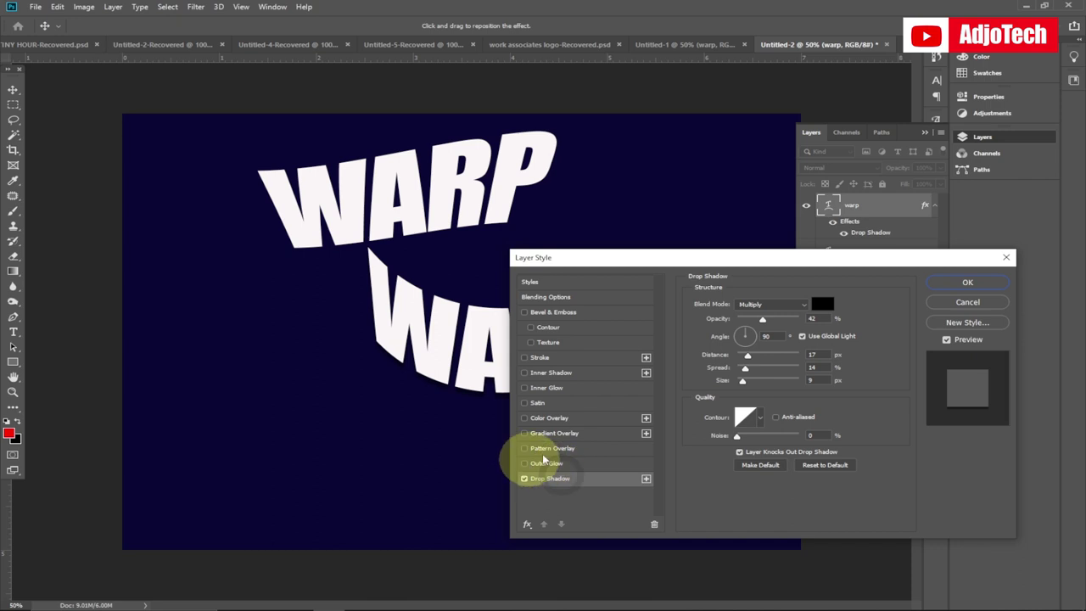
left_click(540, 357)
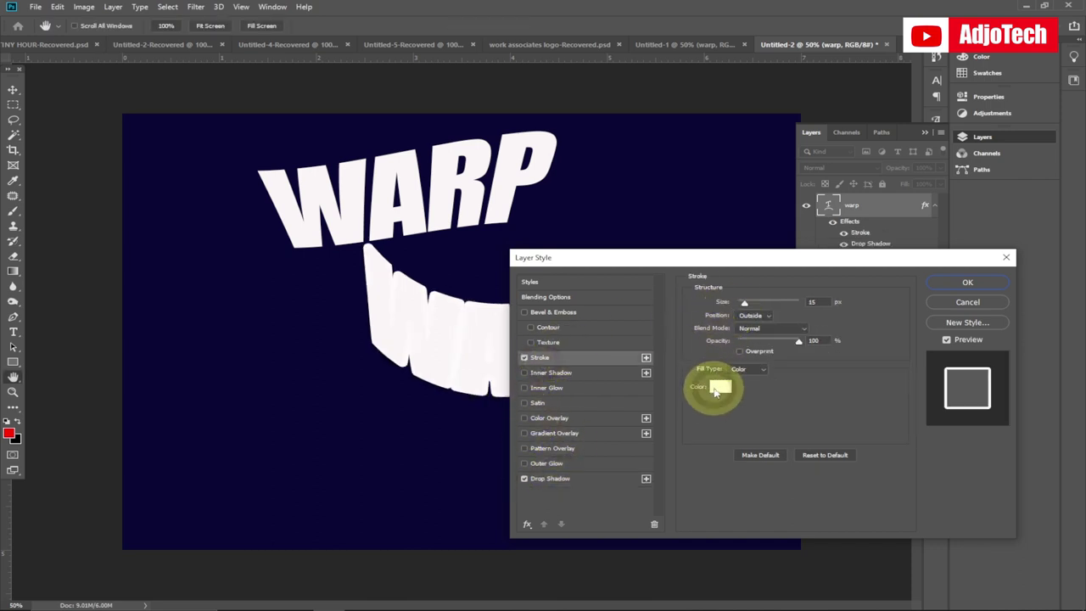
left_click(715, 391)
left_click(703, 231)
left_click(717, 242)
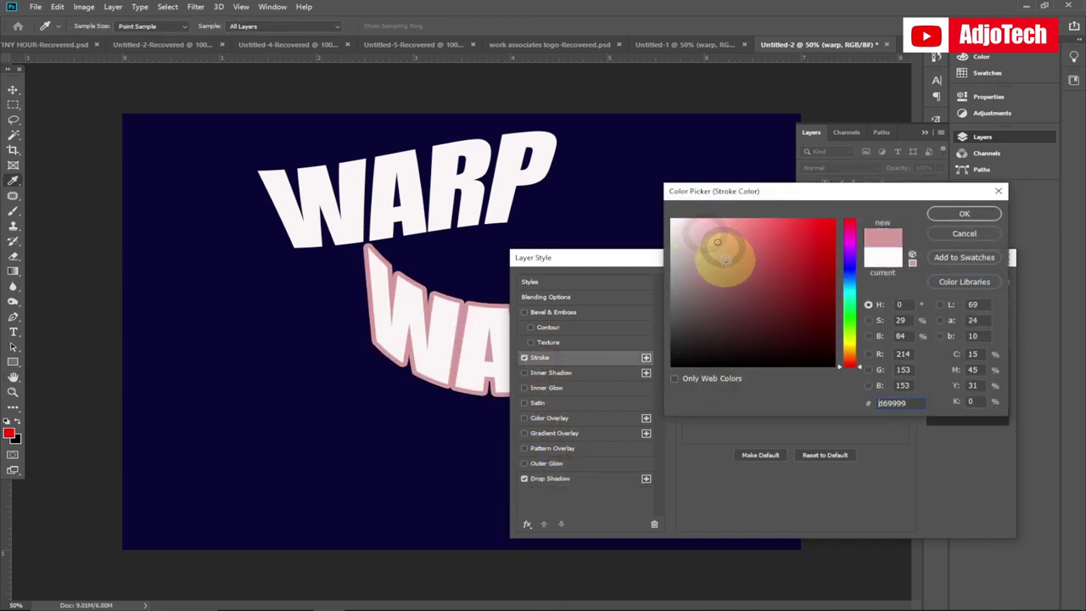
left_click(964, 214)
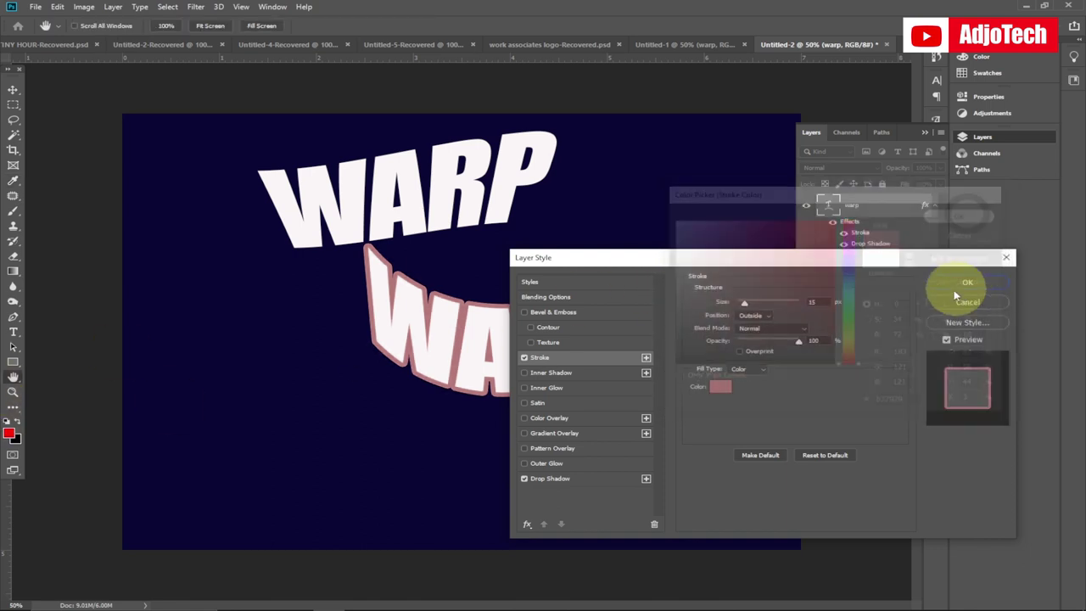
left_click(955, 283)
Step: Move the arched WARP further to the right
key("v")
left_click_drag(482, 347, 580, 348)
left_click(13, 332)
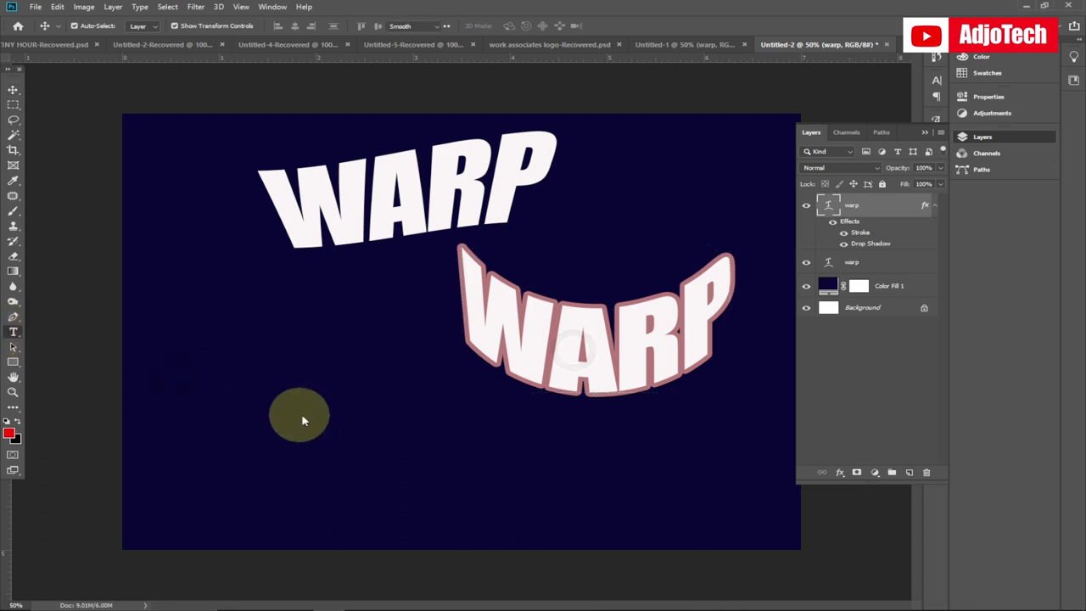
Step: Type SEARCH in white and move it to the lower left of the canvas
left_click(271, 405)
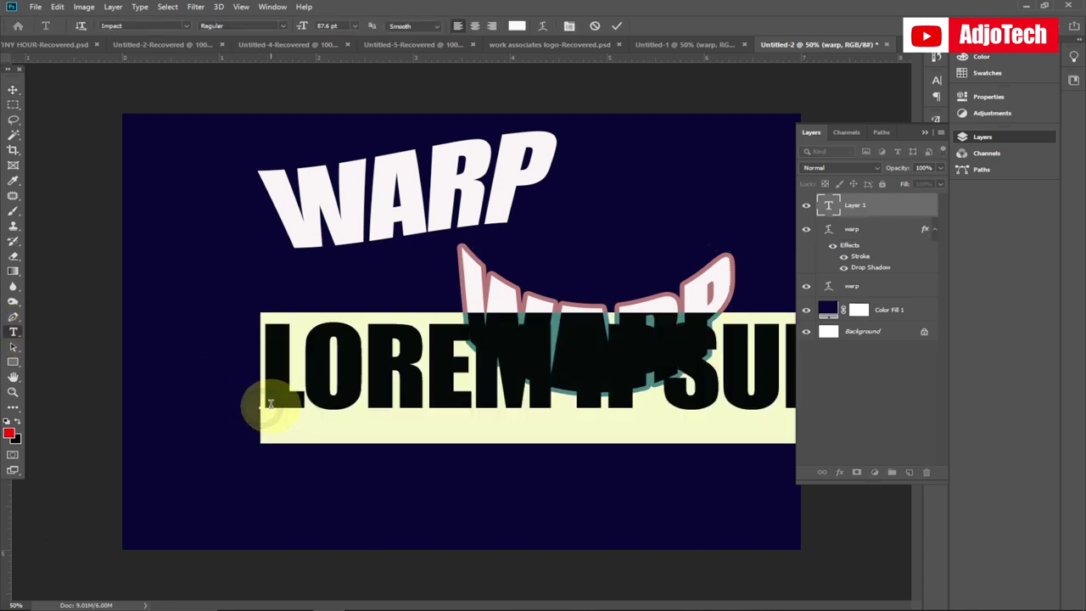
type("SEARCH")
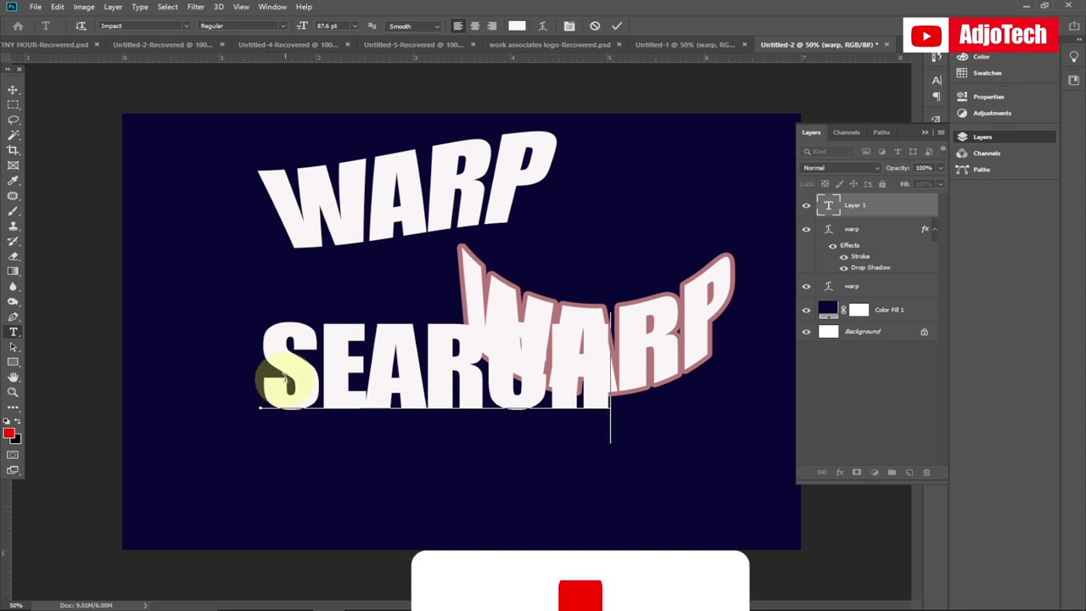
left_click(13, 91)
left_click_drag(396, 407, 356, 477)
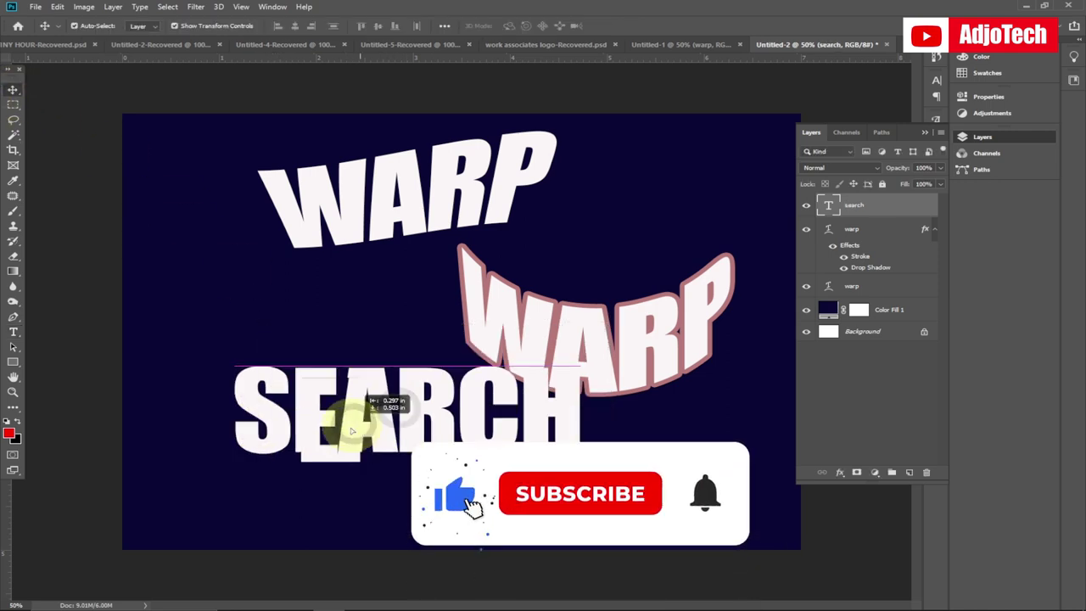
Step: Select the SEARCH text and bring up its Warp Text settings
left_click(12, 332)
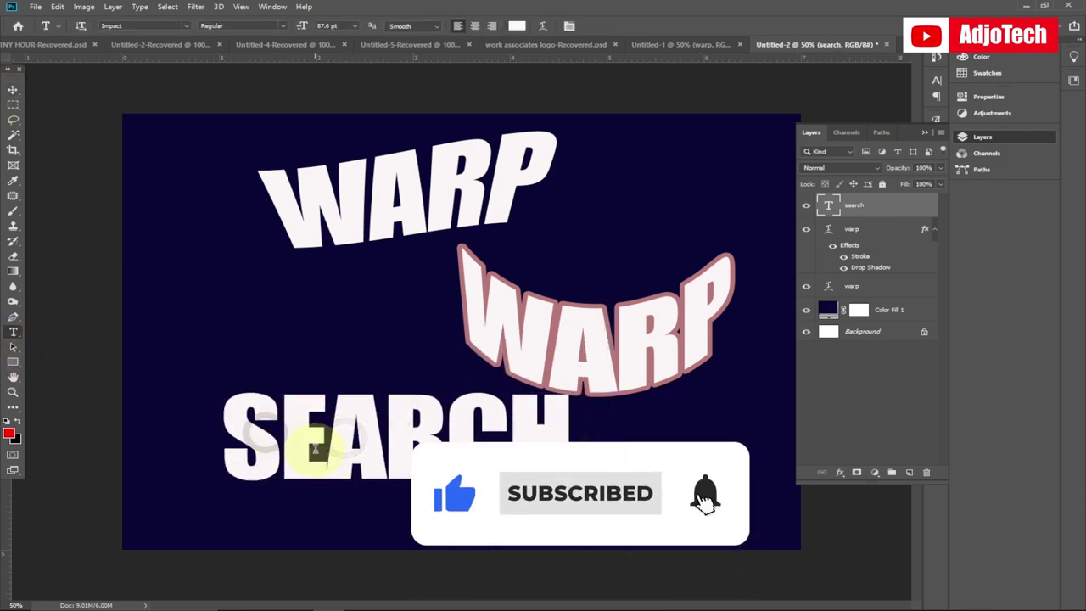
left_click(315, 448)
left_click_drag(235, 444, 606, 431)
left_click(416, 428)
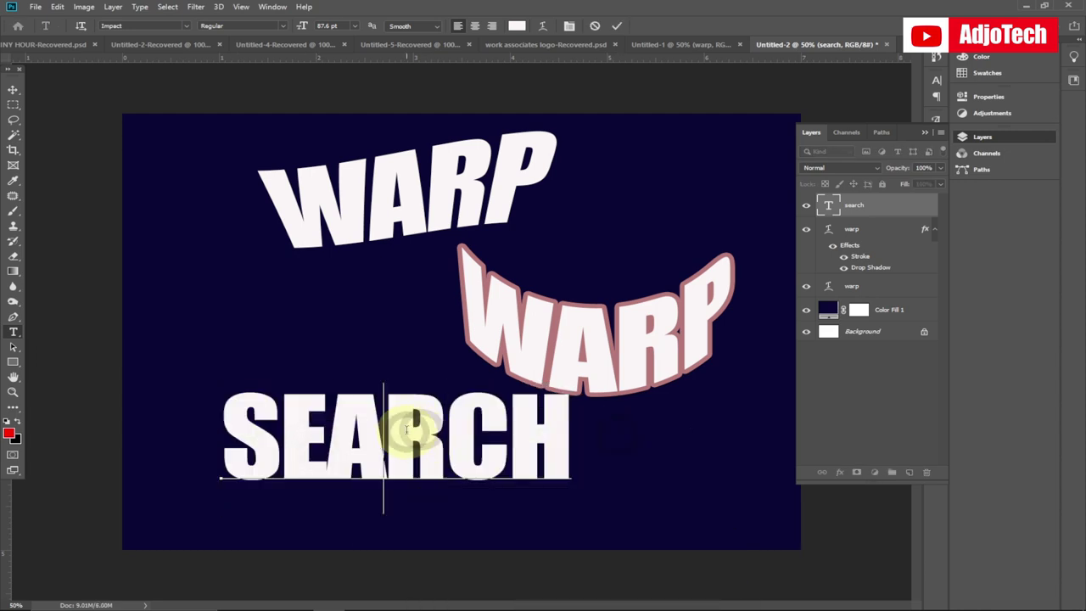
left_click(543, 25)
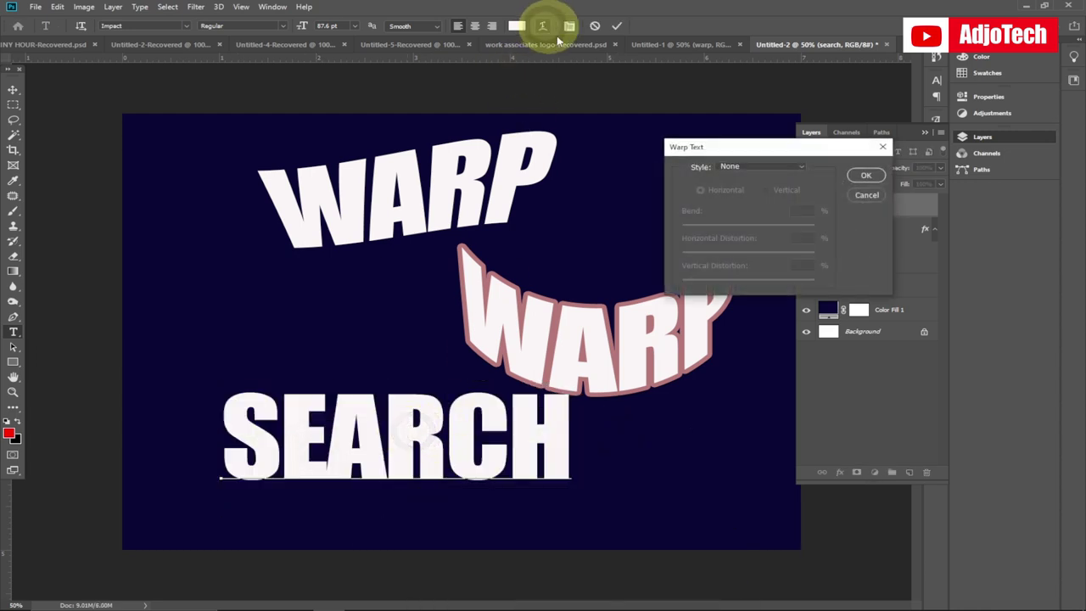
Step: Give SEARCH a horizontal Flag warp with +27 bend and positive vertical distortion
left_click(744, 169)
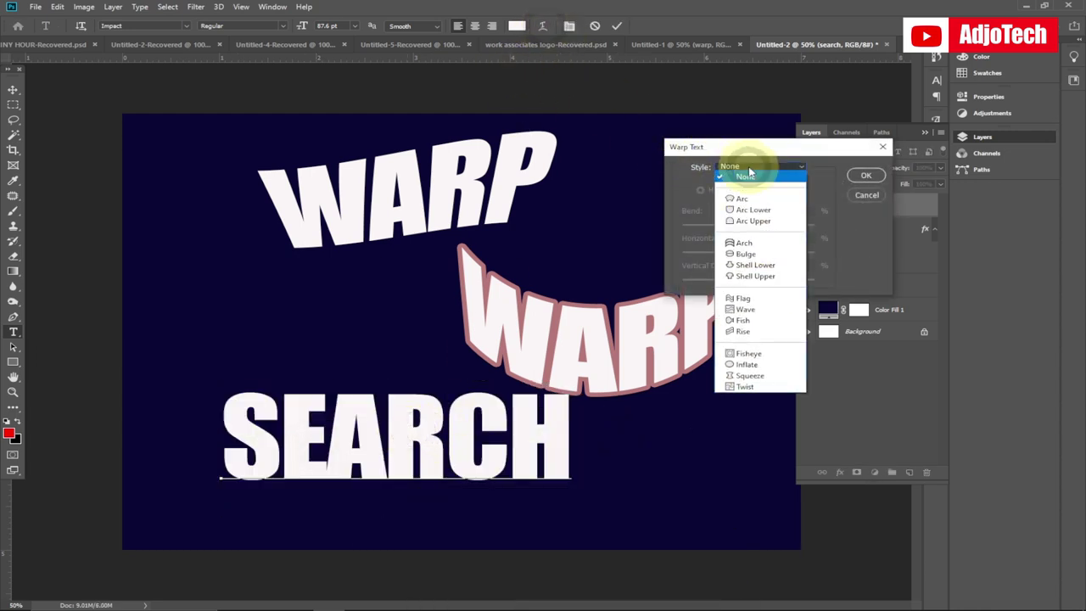
left_click(753, 301)
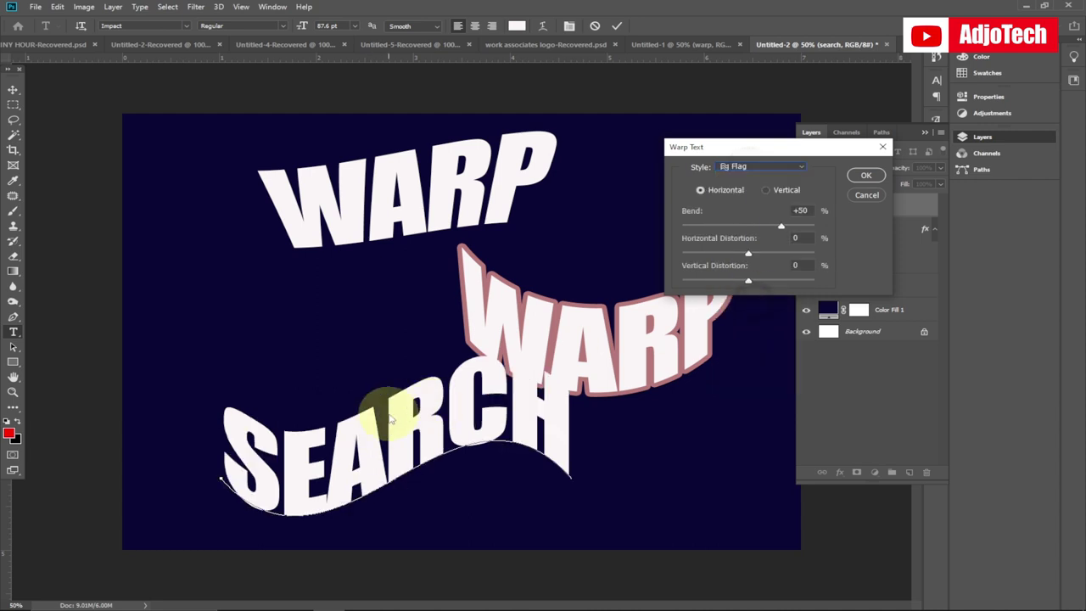
mouse_move(779, 231)
left_mouse_down()
mouse_move(768, 231)
mouse_move(764, 212)
left_mouse_up()
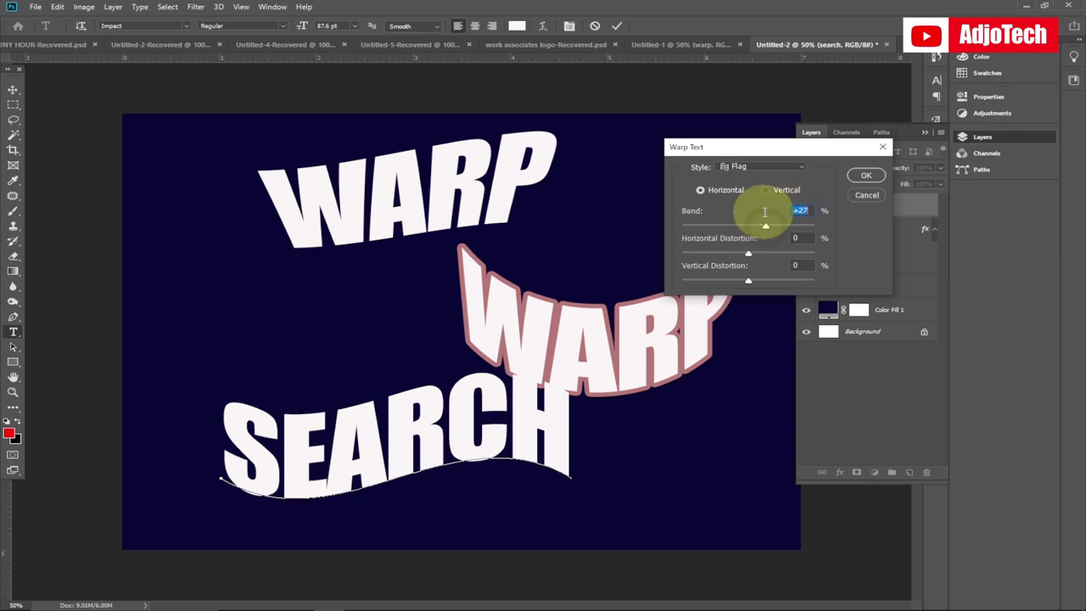
left_click(766, 192)
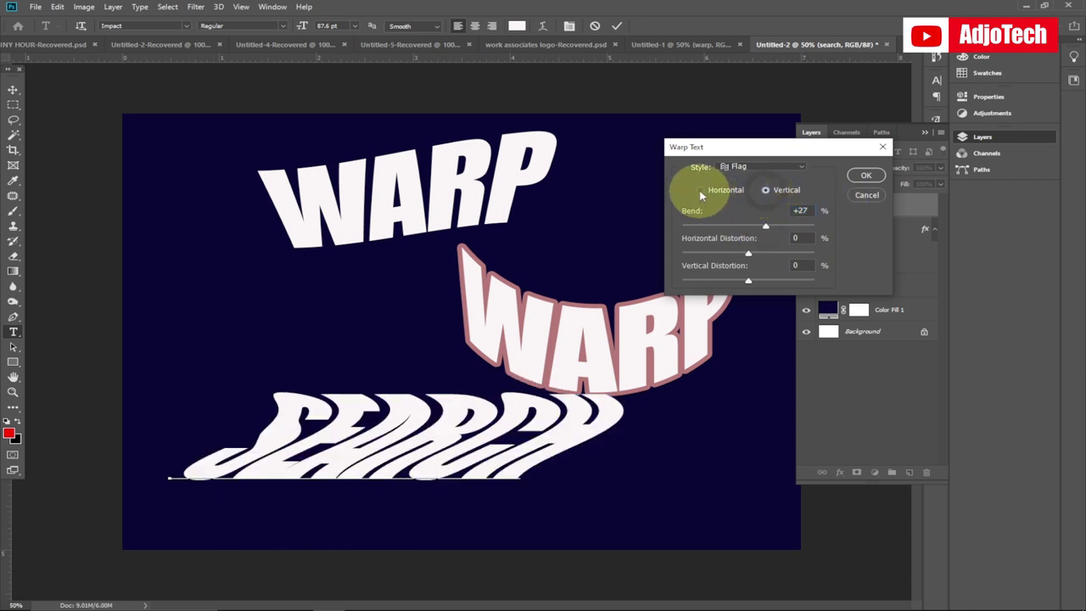
left_click(700, 190)
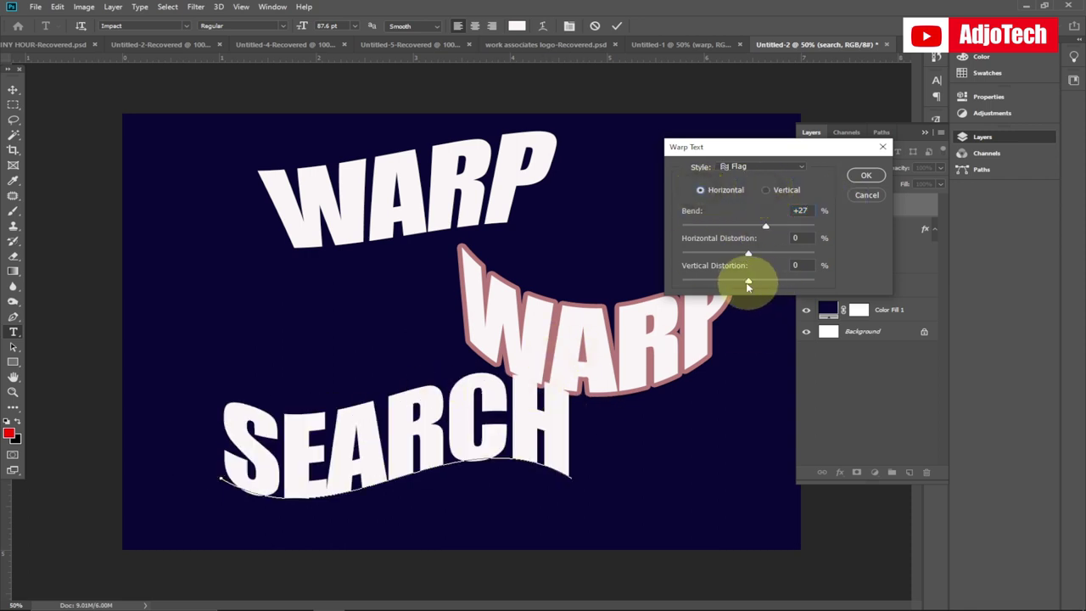
mouse_move(738, 284)
left_mouse_down()
mouse_move(720, 283)
mouse_move(777, 270)
left_mouse_up()
left_click(867, 177)
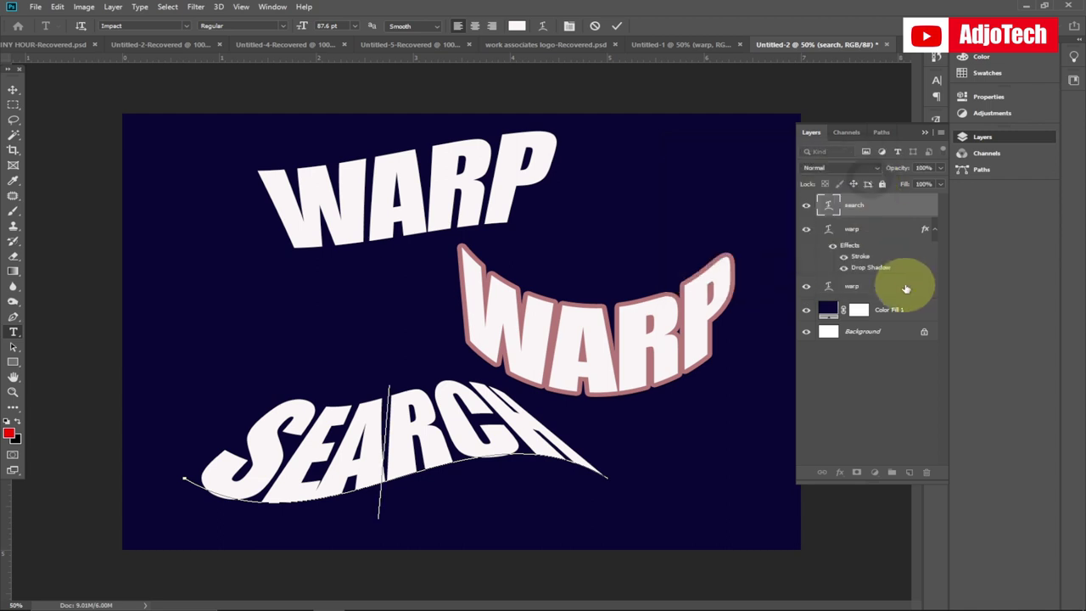
Step: Give the SEARCH layer a 15 px outside stroke in deeper rose #c15c5c
double_click(892, 214)
left_click(557, 359)
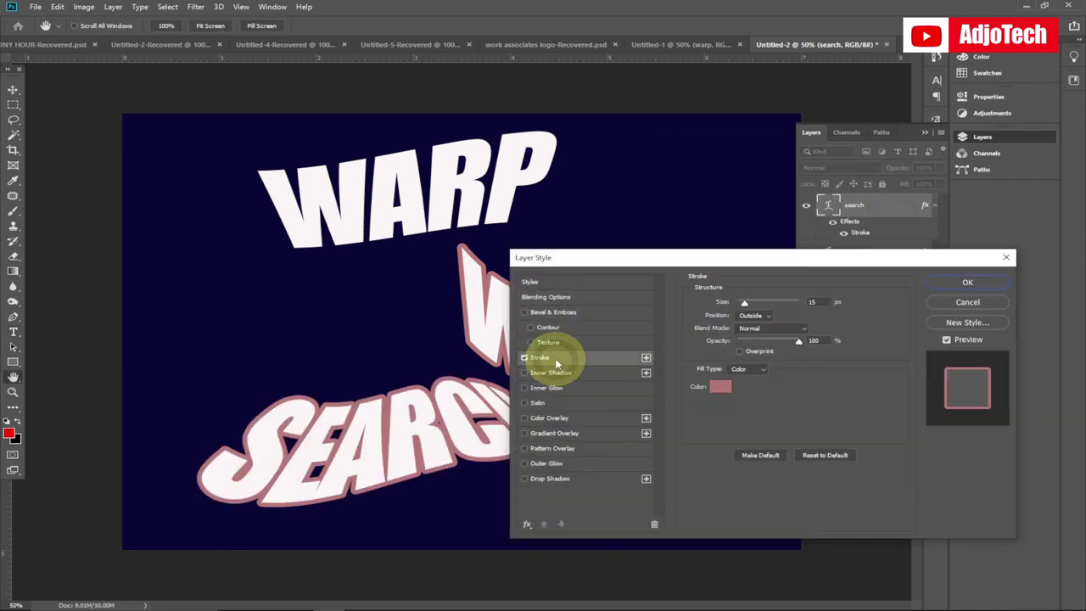
left_click(718, 392)
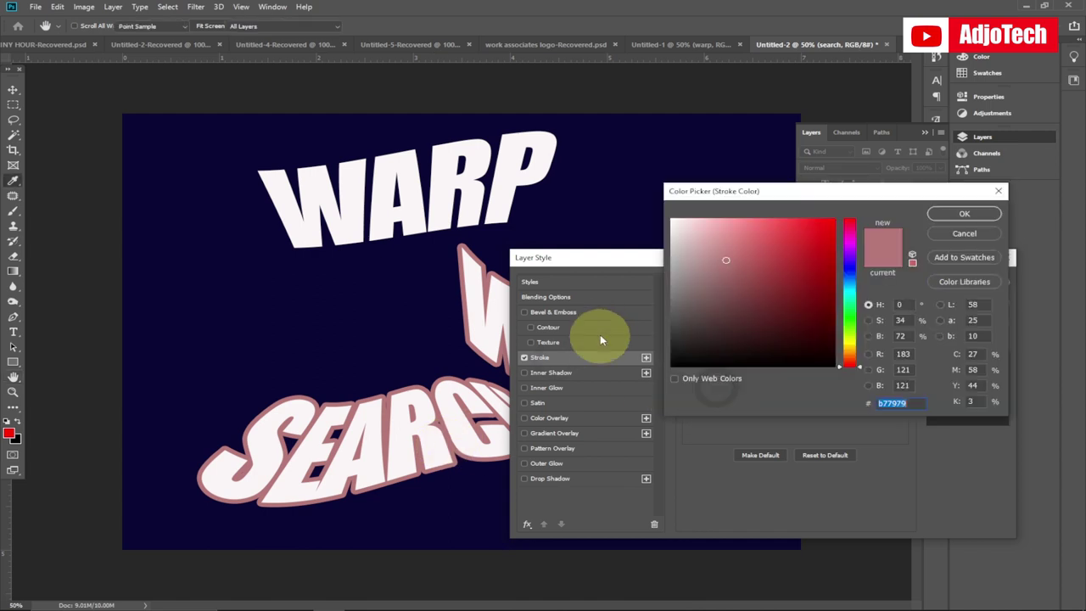
left_click(757, 253)
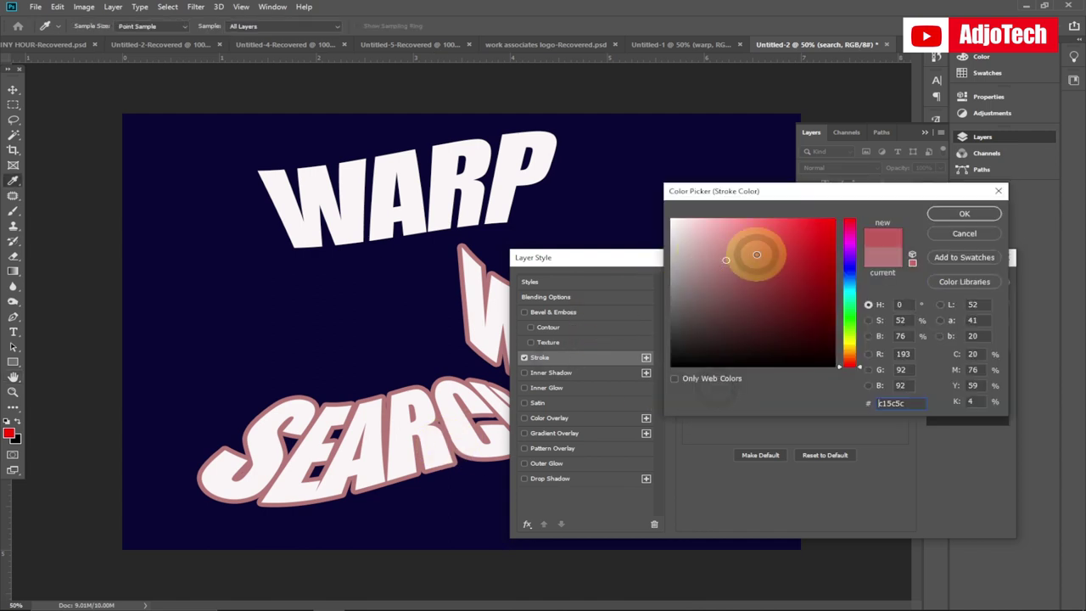
left_click(969, 213)
left_click(958, 273)
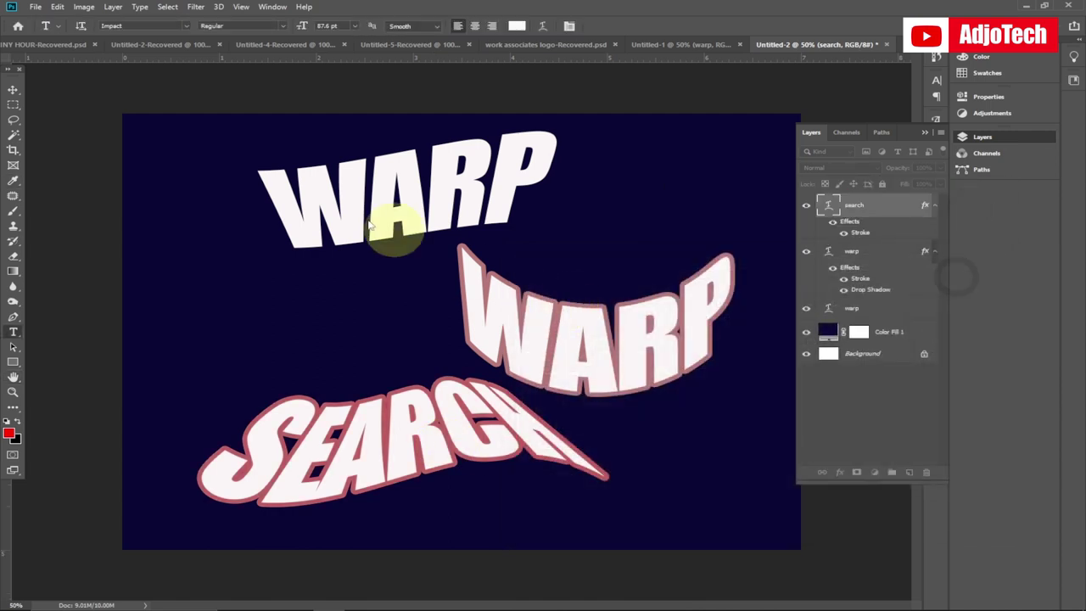
Step: Move the arched WARP up-right, the slanted WARP to the left middle, and SEARCH up beneath both
left_click(21, 91)
left_click_drag(589, 342, 619, 320)
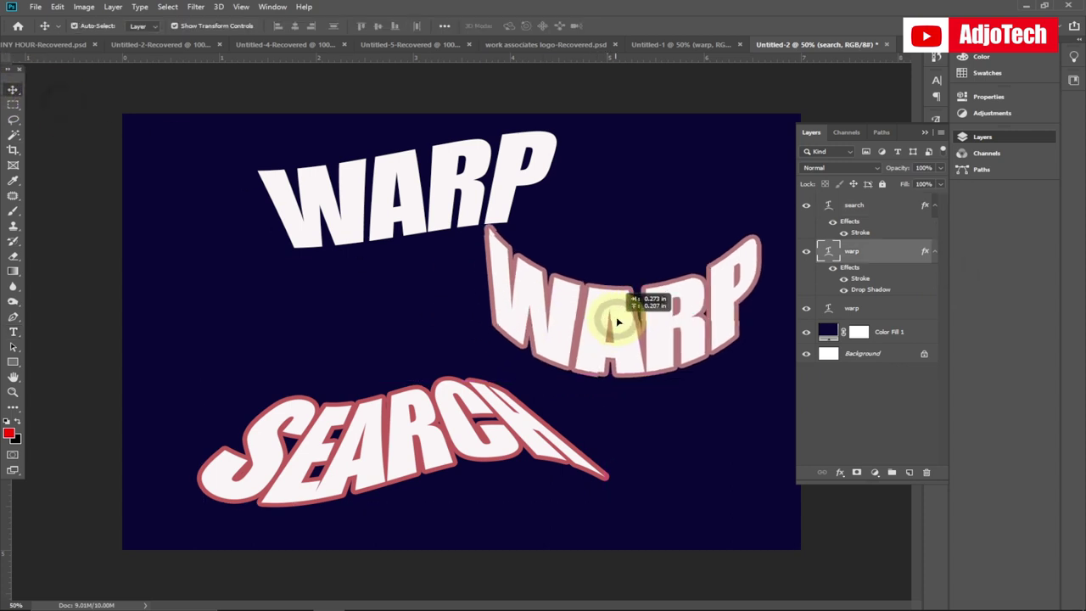
left_click_drag(541, 273, 519, 280)
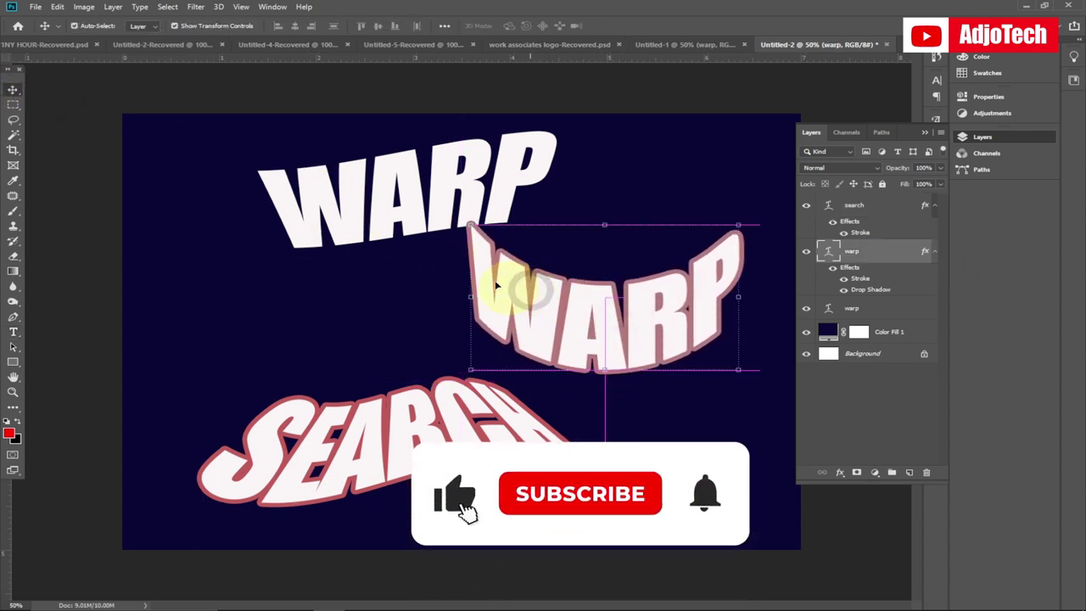
left_click_drag(321, 212, 206, 297)
left_click_drag(547, 319, 569, 279)
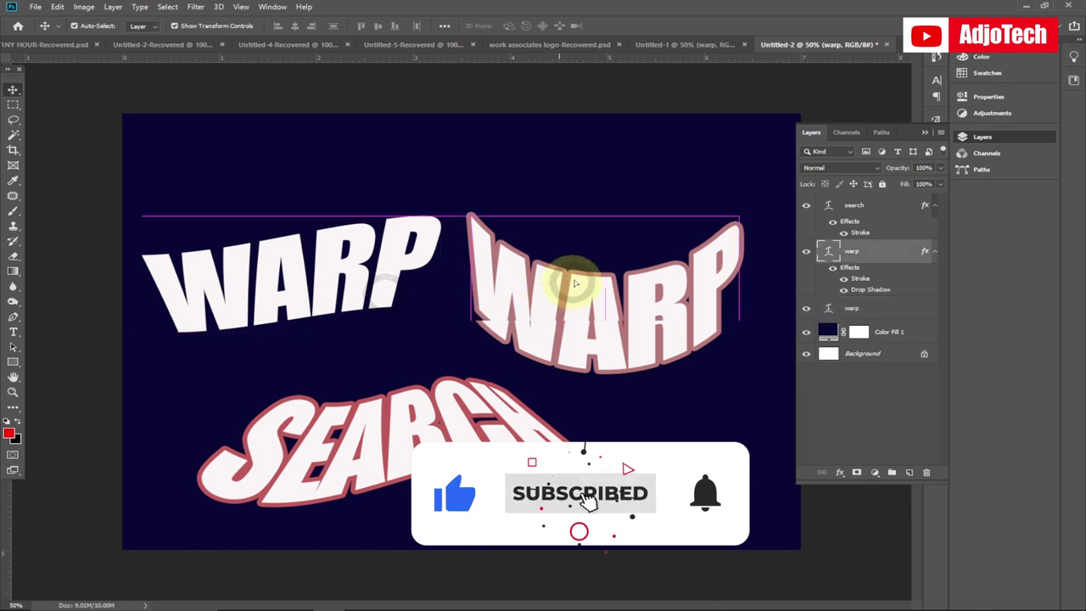
left_click_drag(314, 266, 336, 258)
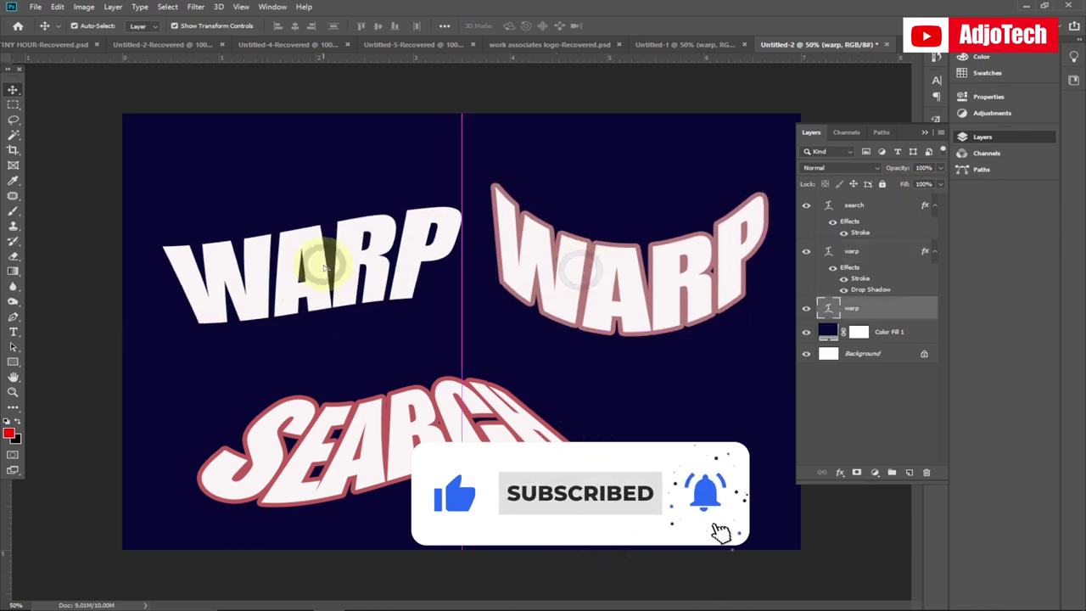
left_click(382, 410)
left_click_drag(382, 411, 393, 378)
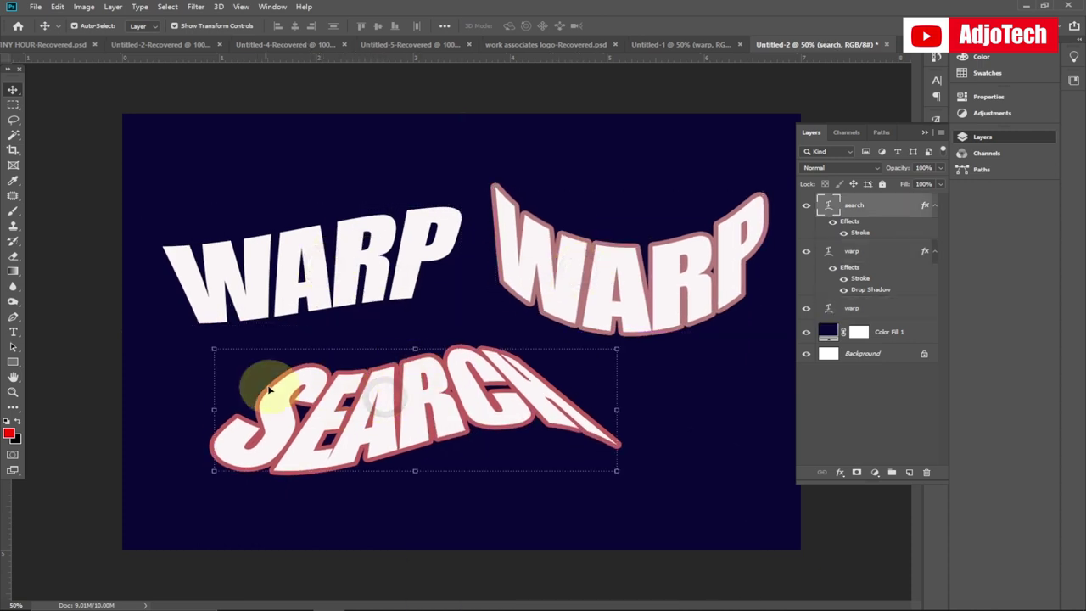